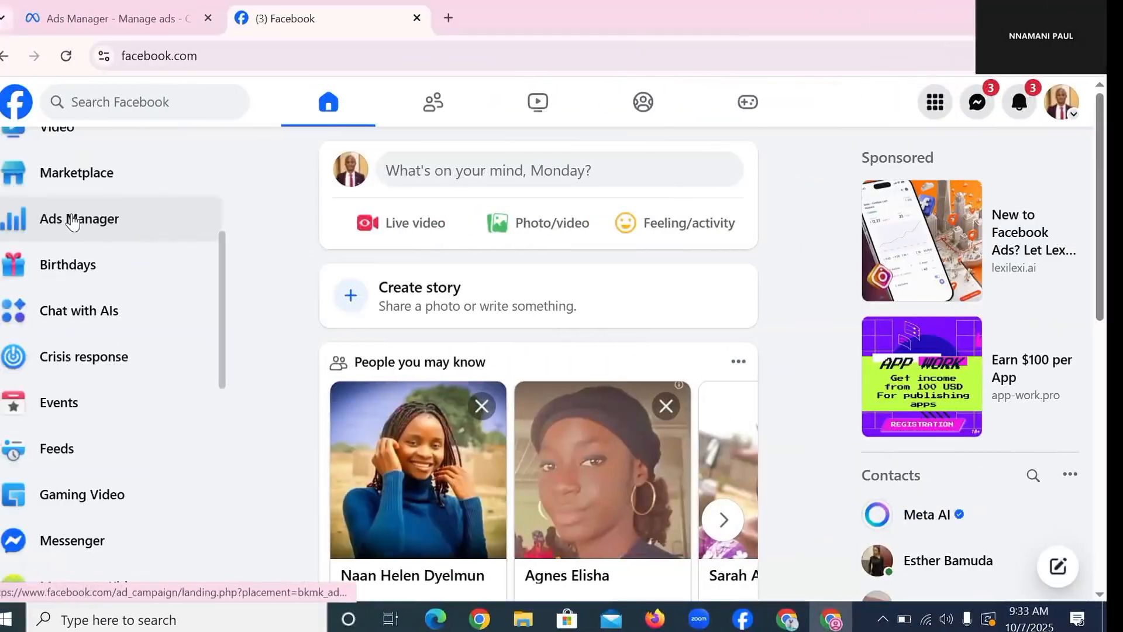
- Open the account's Pages section and start creating a new profile or Page
scroll(122, 248, up, 5)
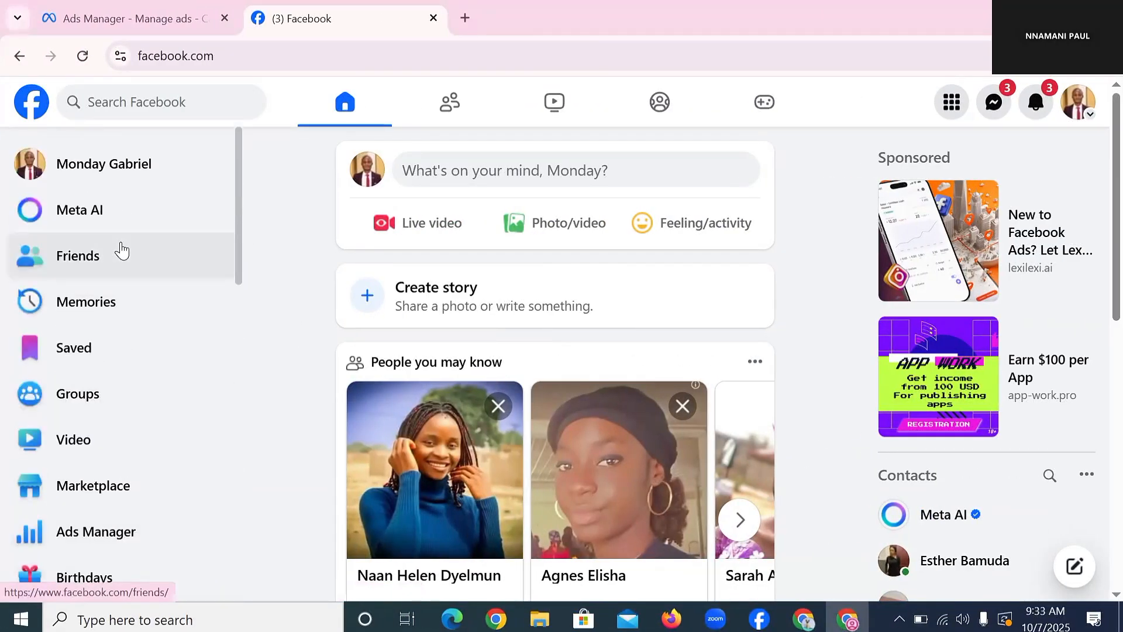
scroll(119, 252, down, 10)
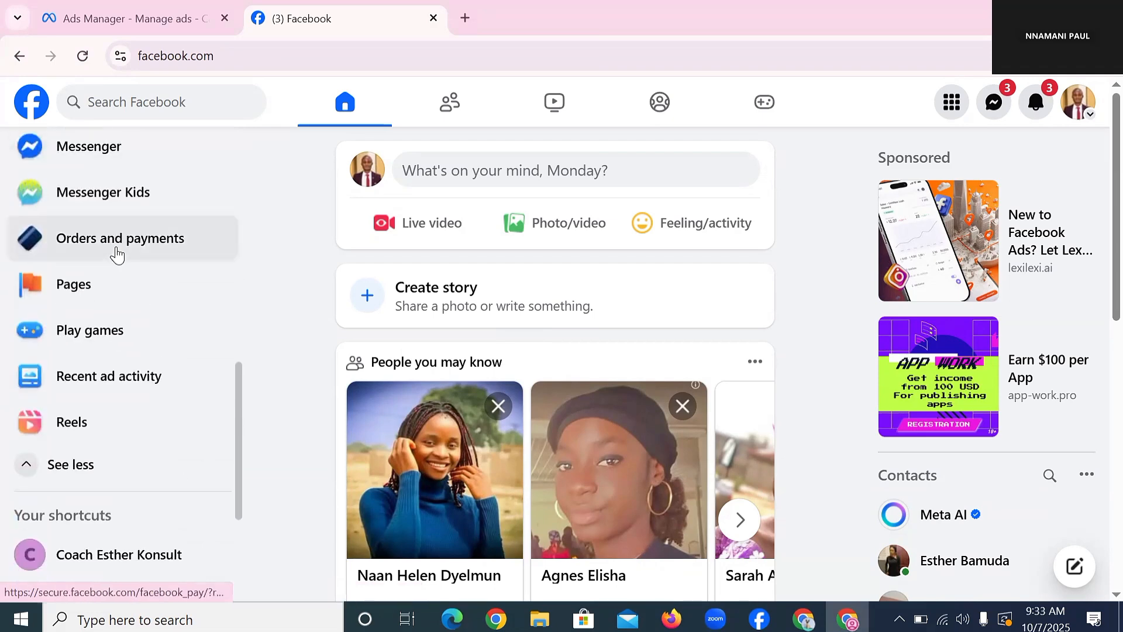
click(92, 283)
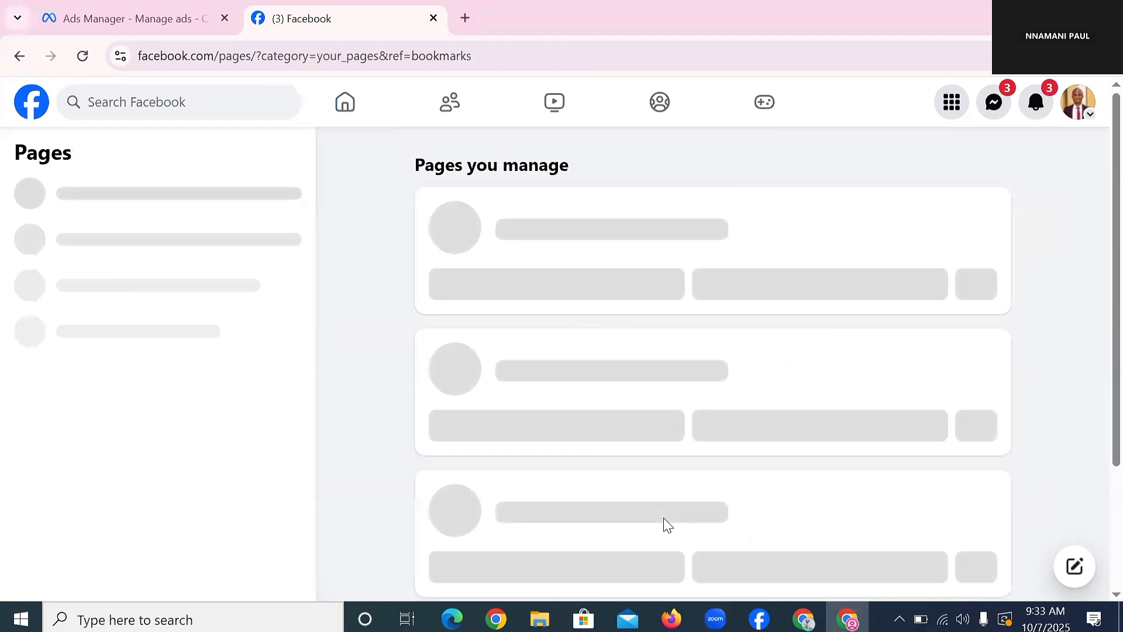
click(131, 199)
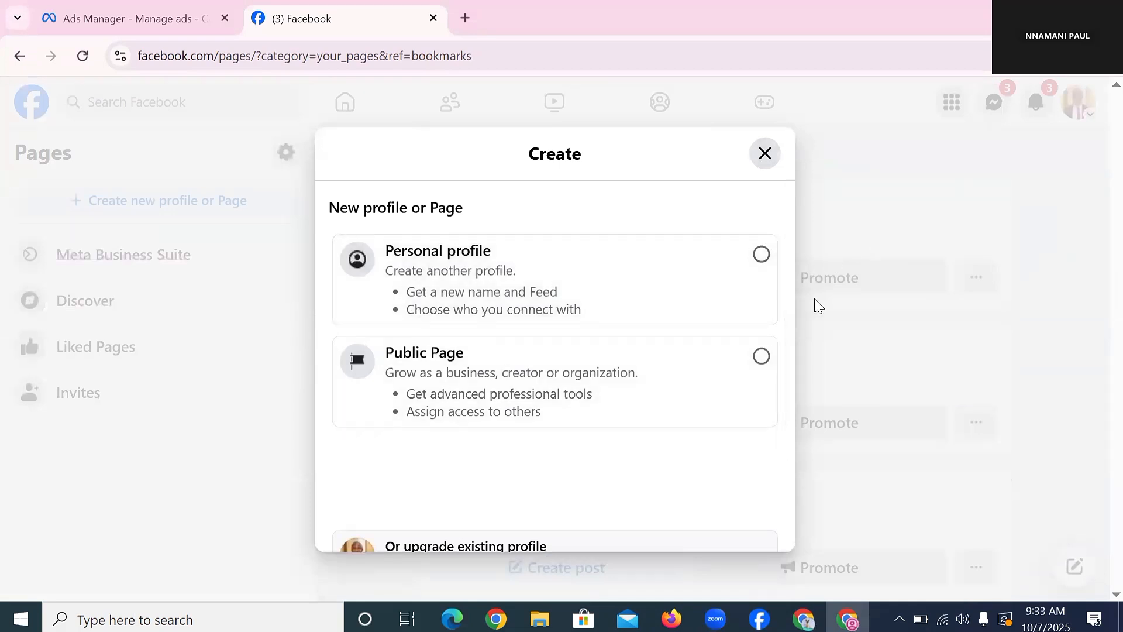
- Choose Public Page as the type and proceed to the Page creation form
click(743, 354)
scroll(629, 411, down, 1)
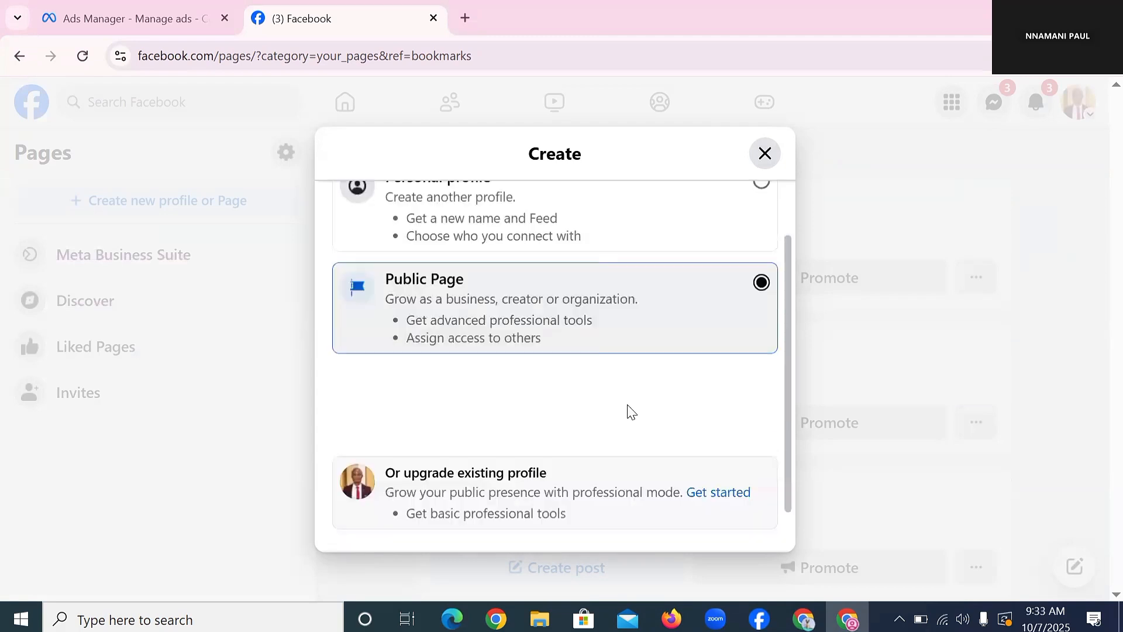
click(476, 529)
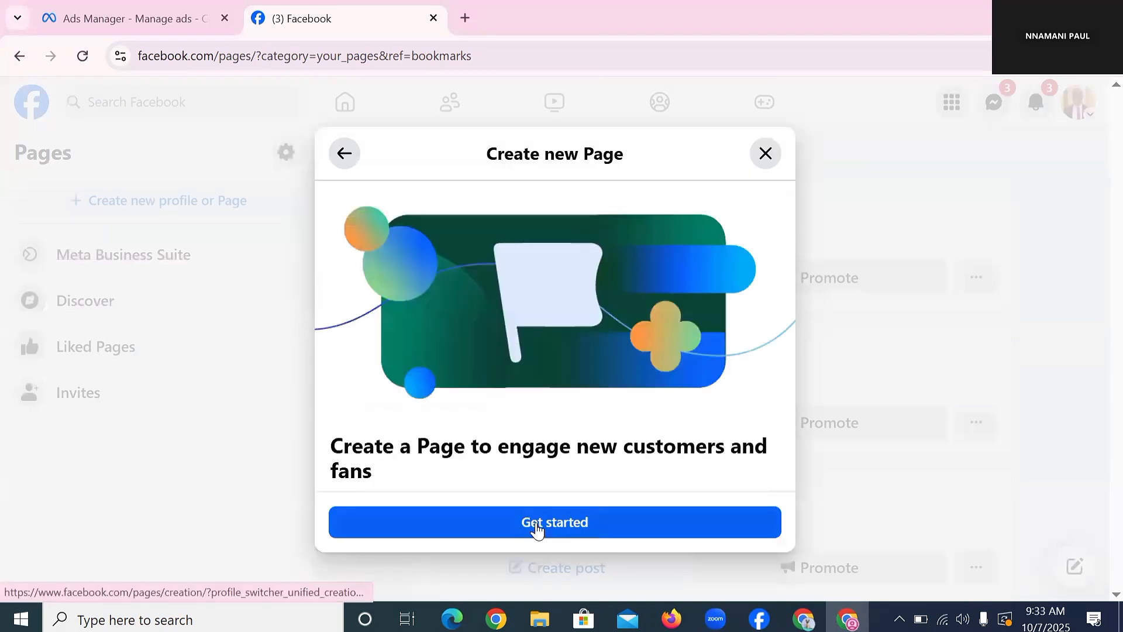
click(537, 529)
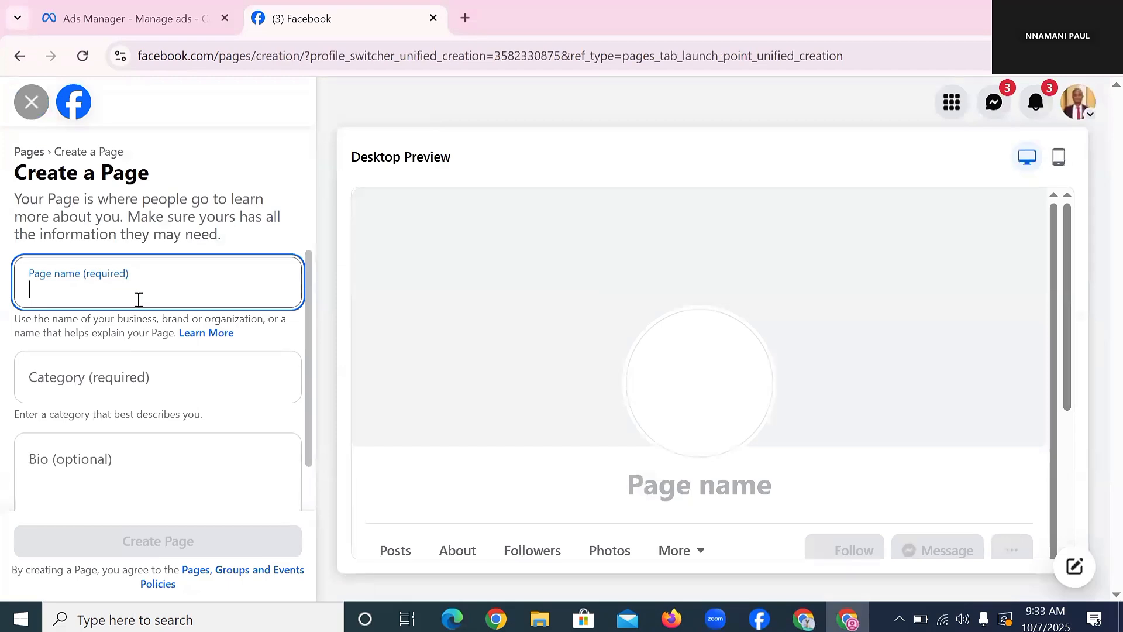
- Enter the Page name as the owner's first name followed by "is Teaching"
text(Paul)
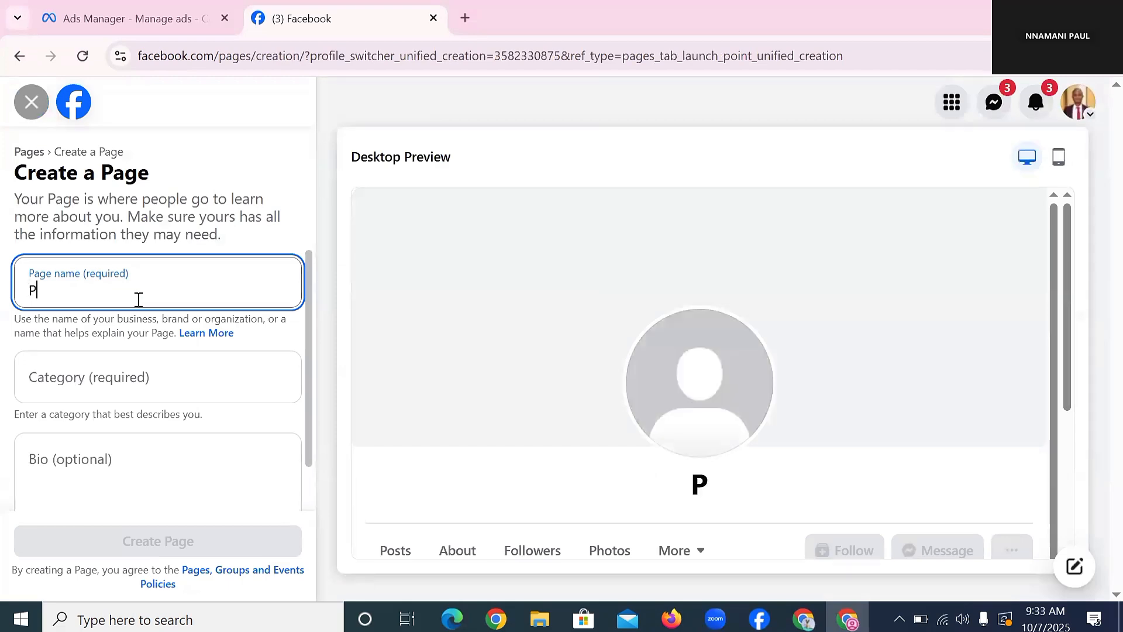
text( i)
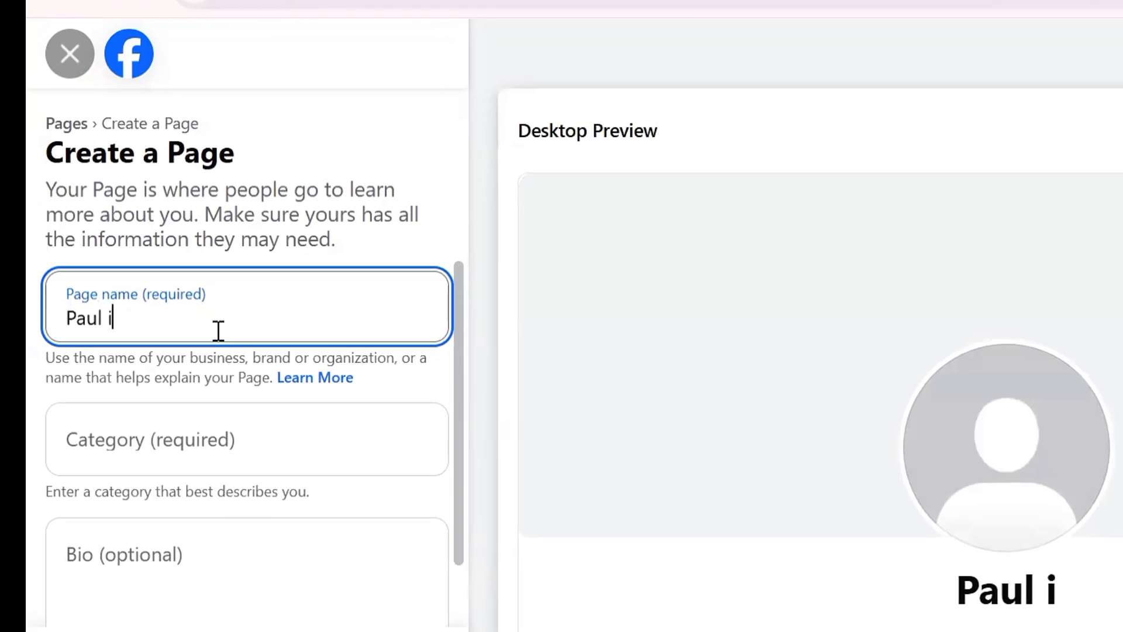
text(s Te)
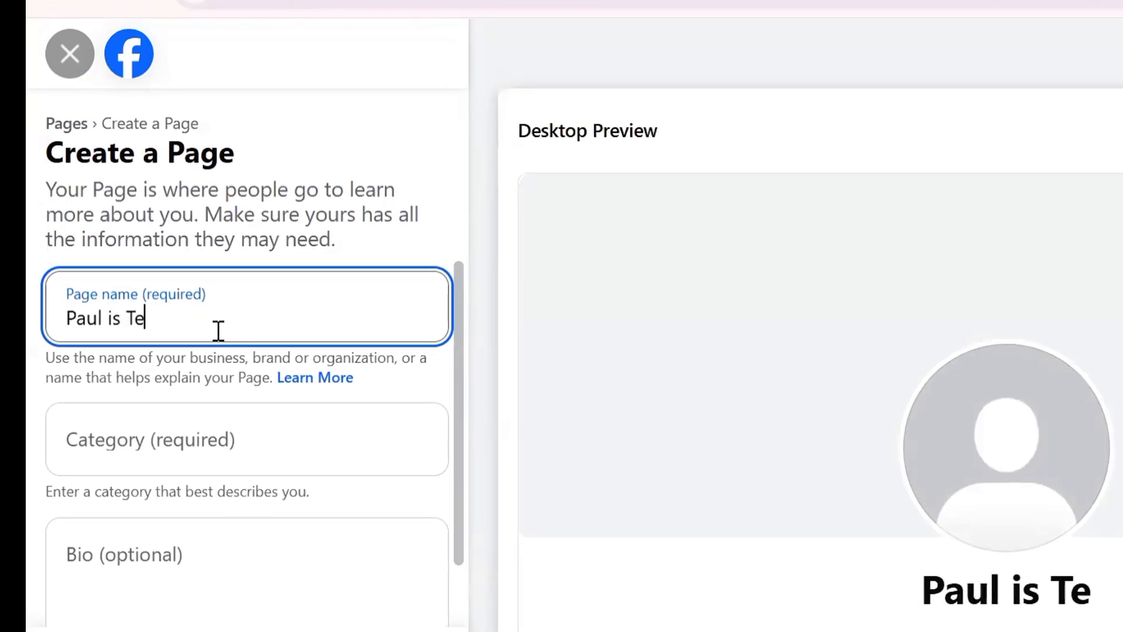
text(aching)
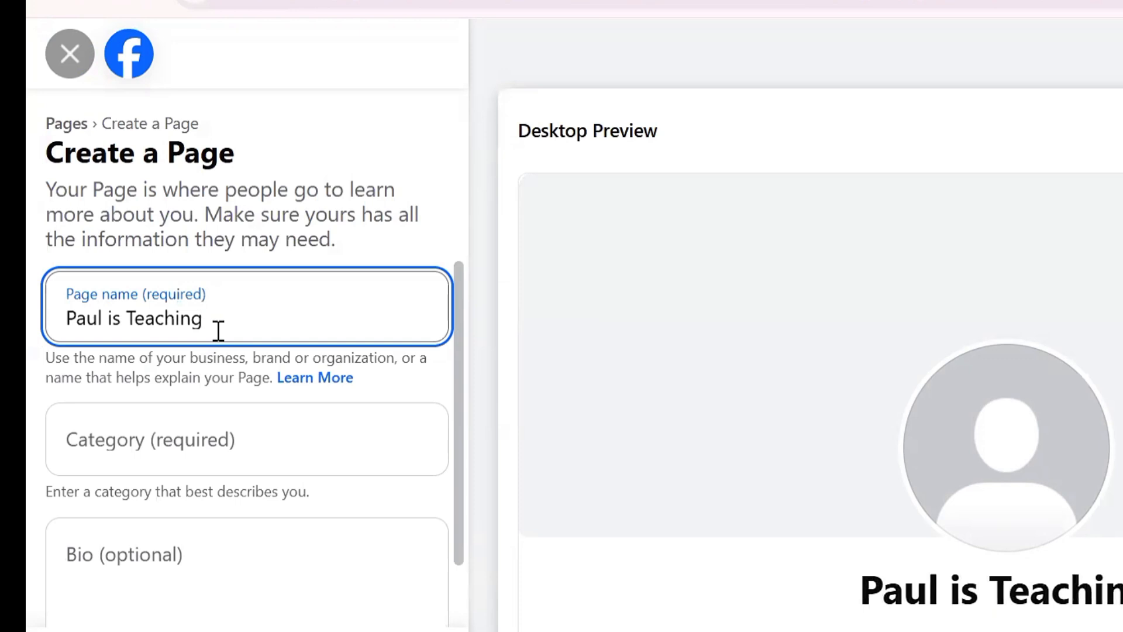
- Look up "advert" among the Page categories and choose Advertising/Marketing
click(232, 465)
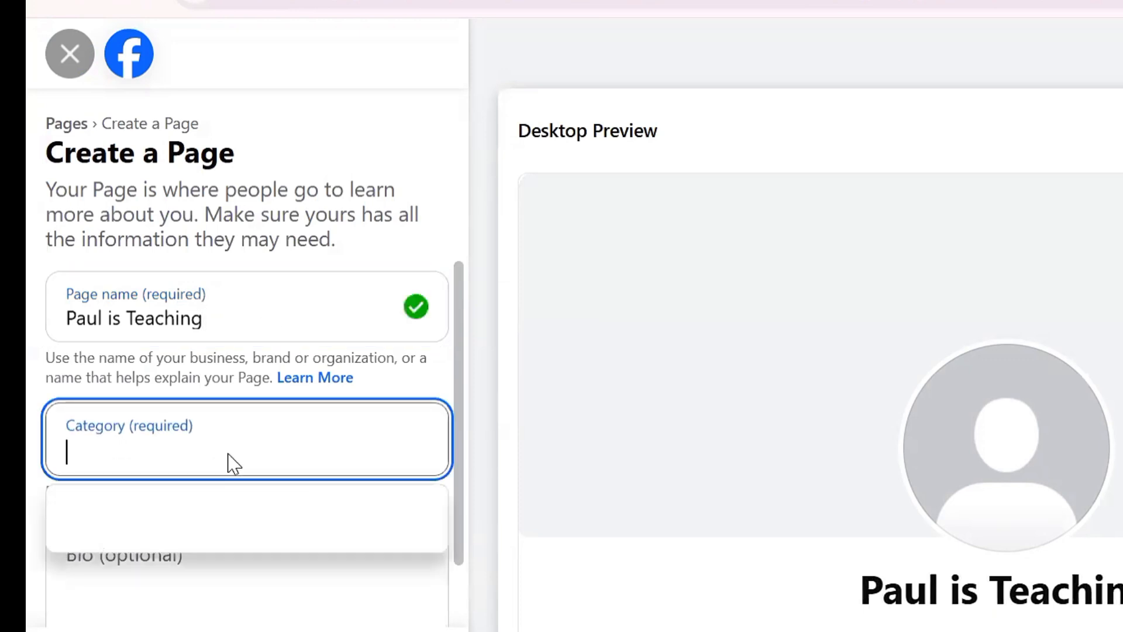
text(advert)
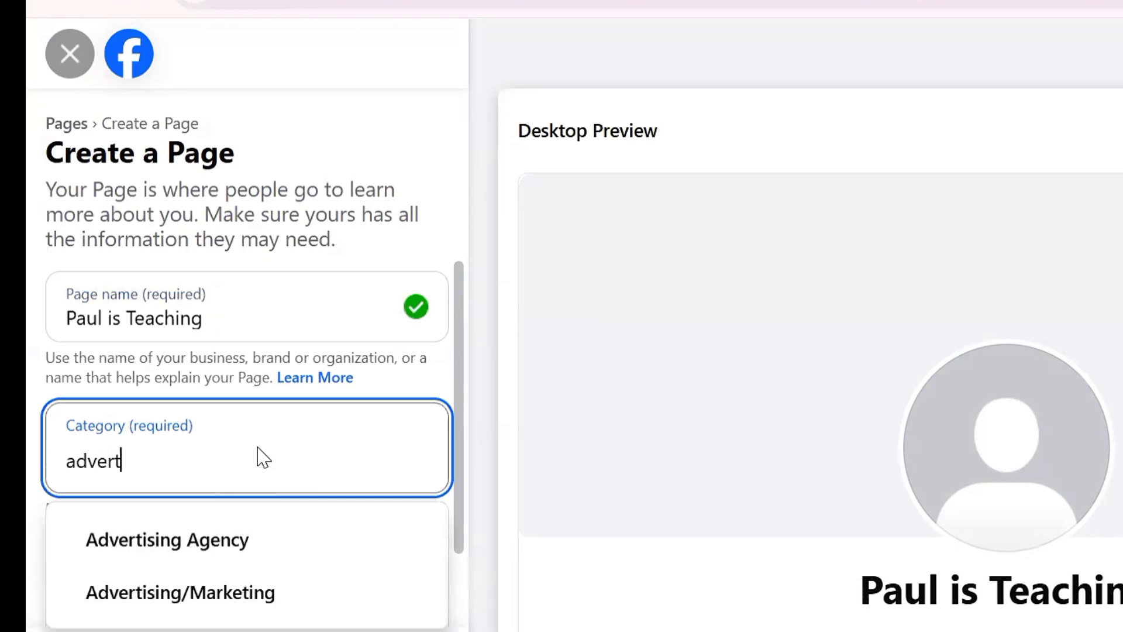
click(206, 591)
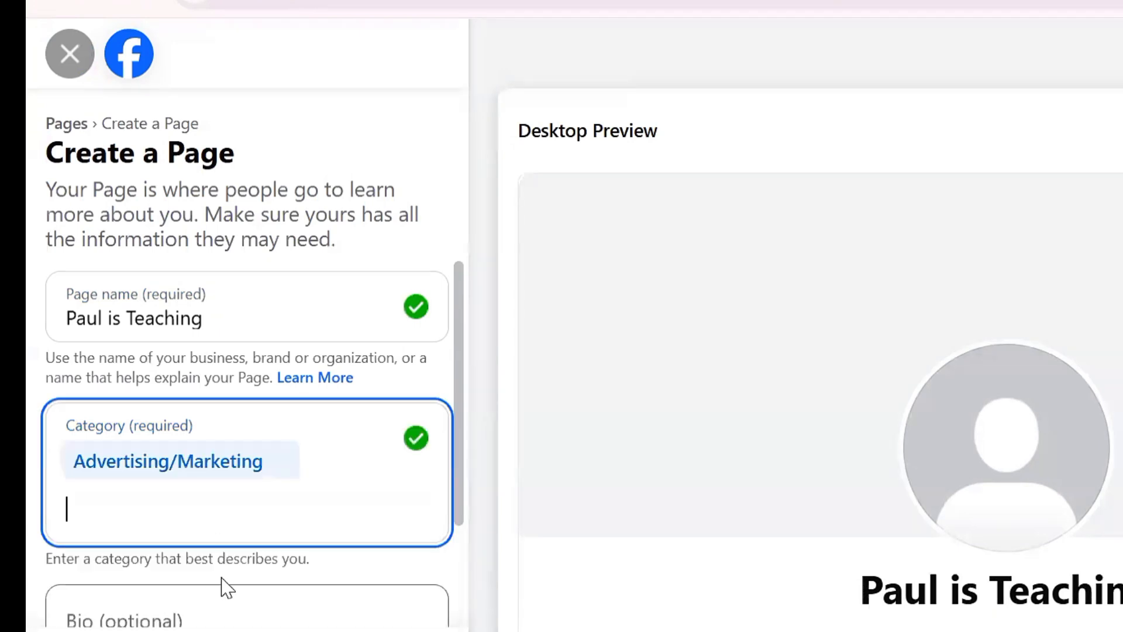
- Set the bio to "I Help Business Owners Make More Sales With Facebook And Instagram Ads" and create the Page
scroll(297, 486, down, 2)
scroll(298, 486, up, 3)
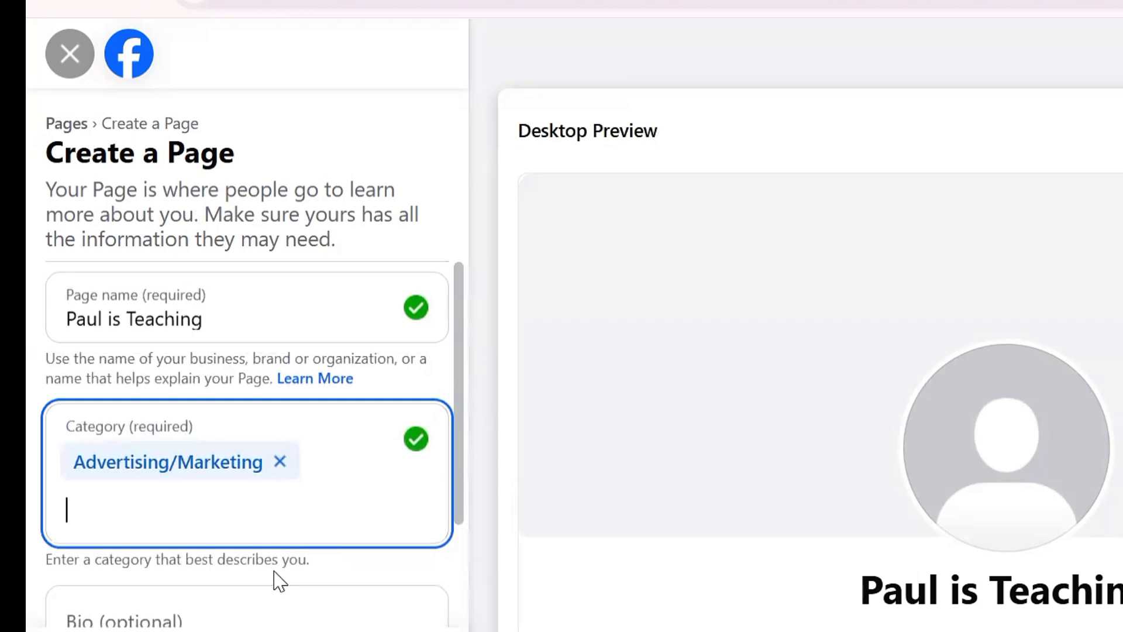
scroll(280, 581, down, 2)
click(208, 507)
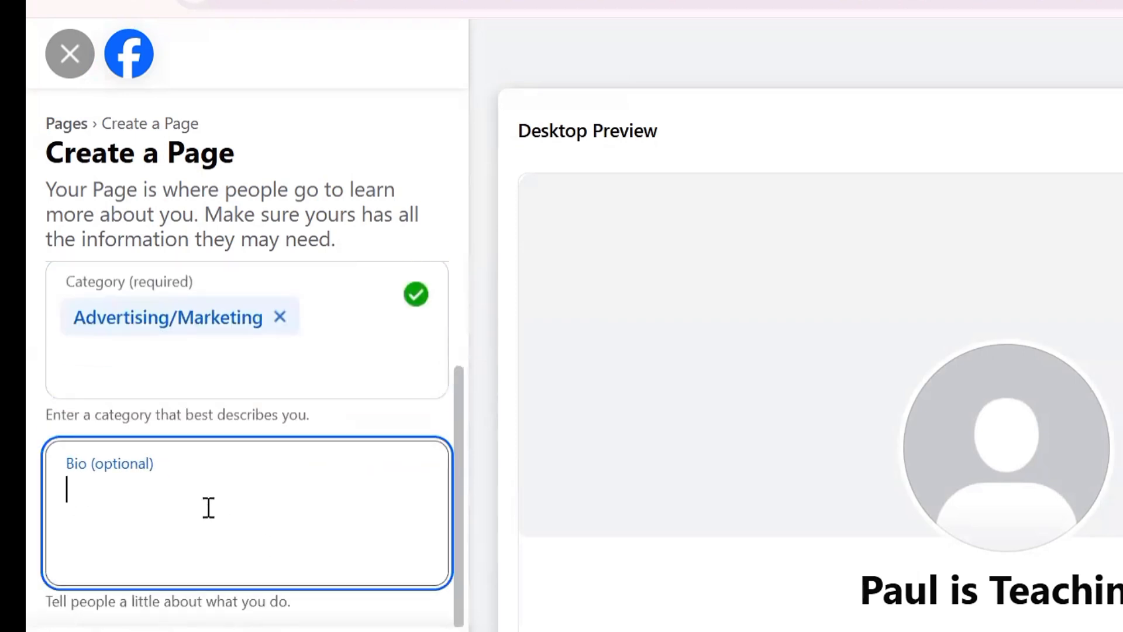
text(M)
key(BackSpace)
text(I Help )
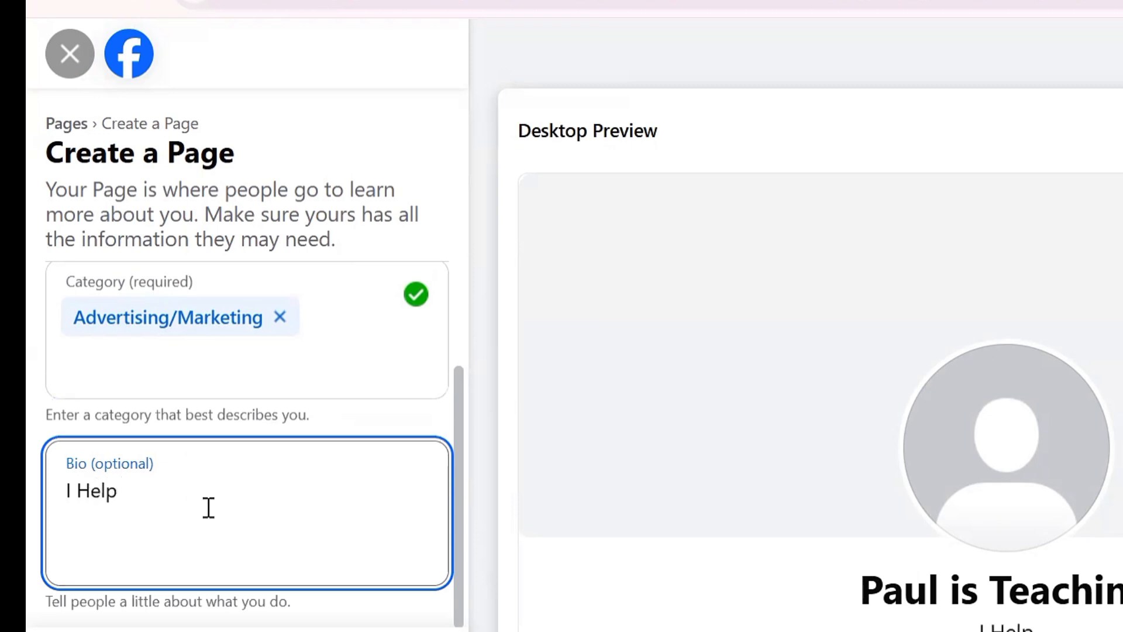
text(Business )
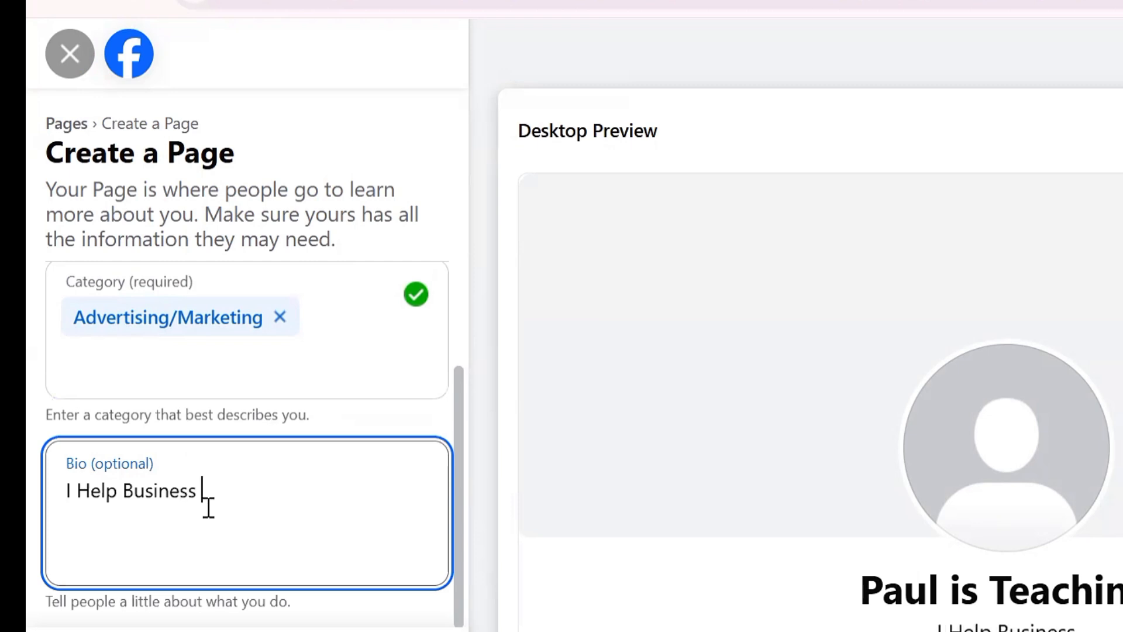
text(Owners)
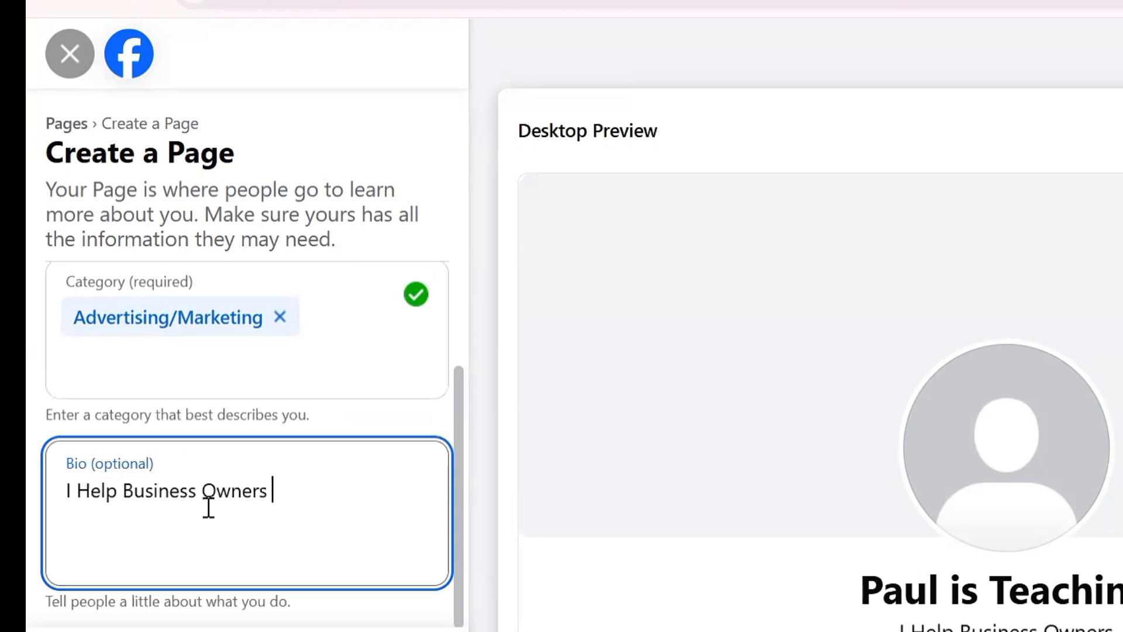
text( Mak)
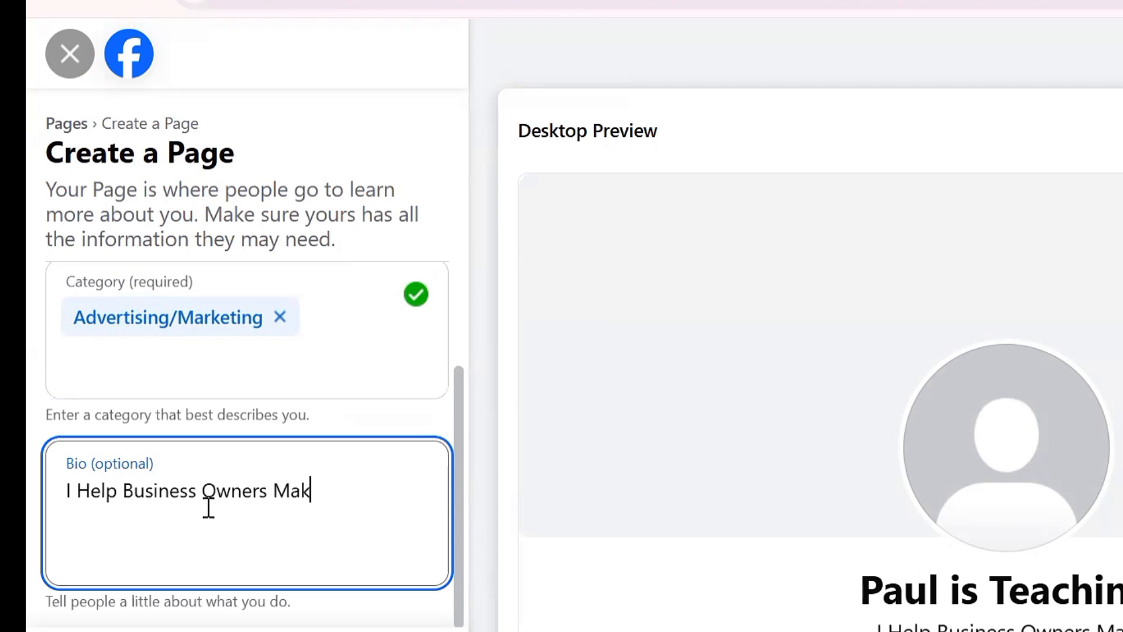
text(e More )
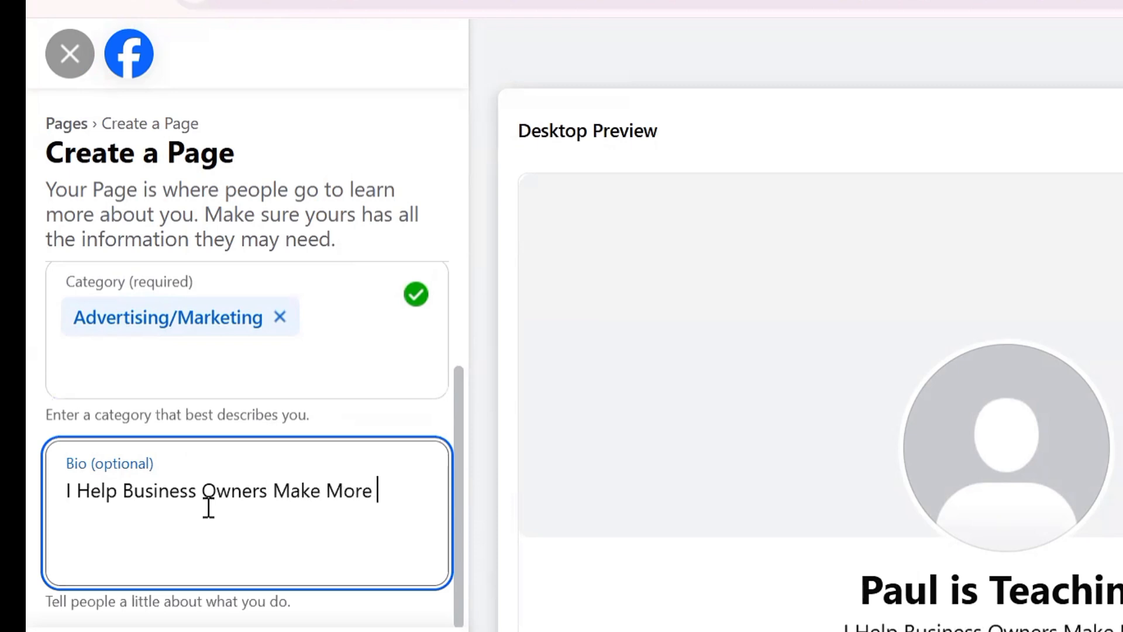
text(Sales Wit)
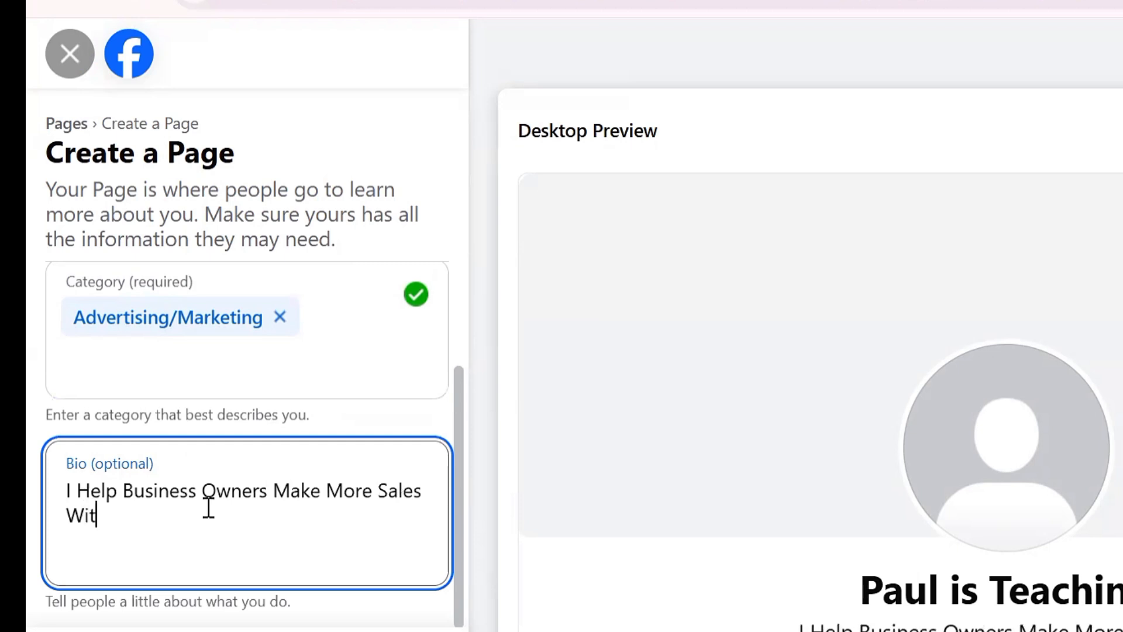
text(h Faceb)
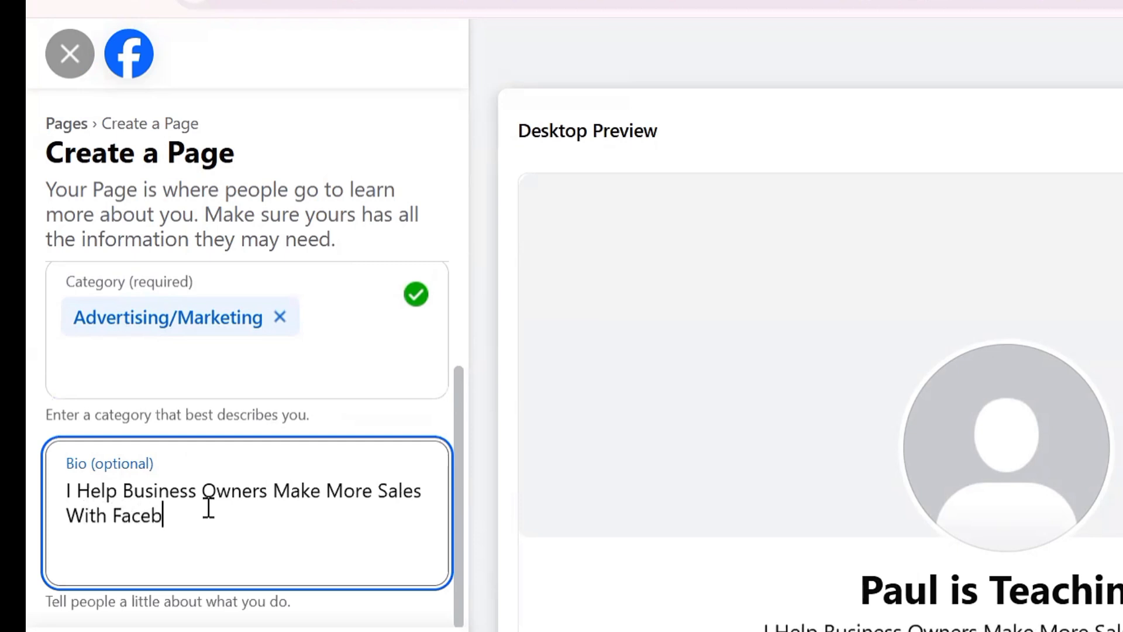
text(ook And )
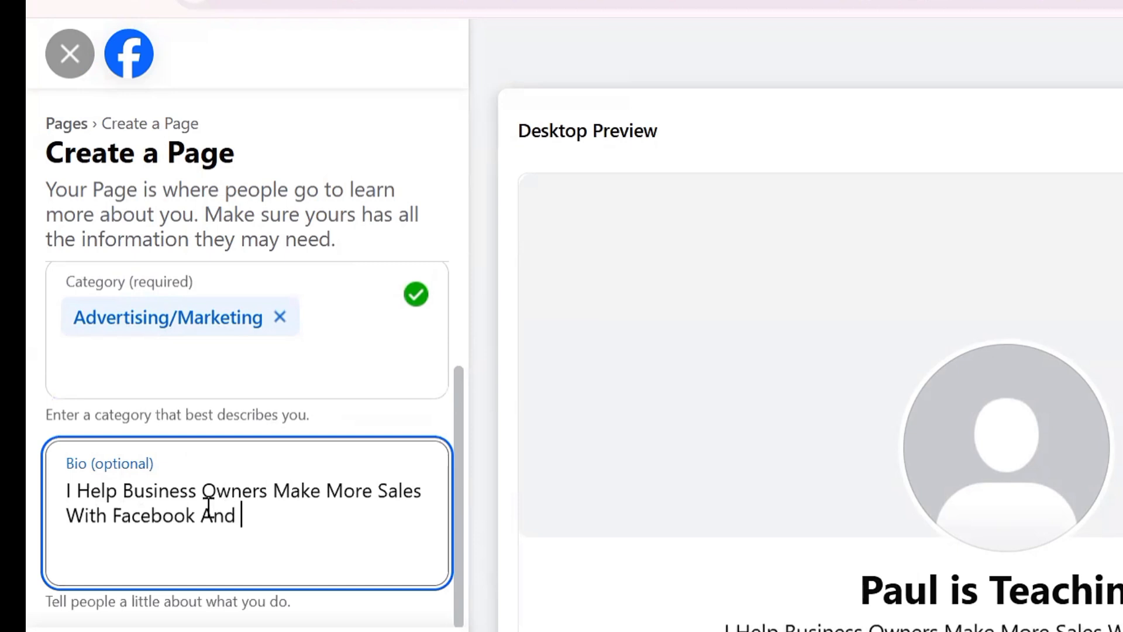
text(Insta)
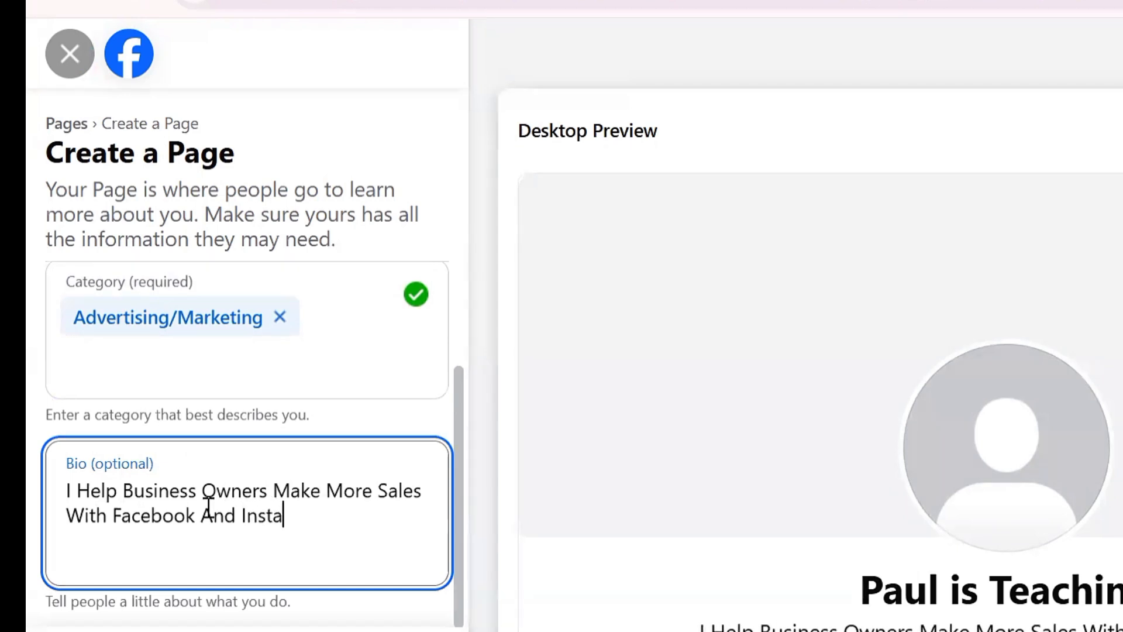
text(gram ADs)
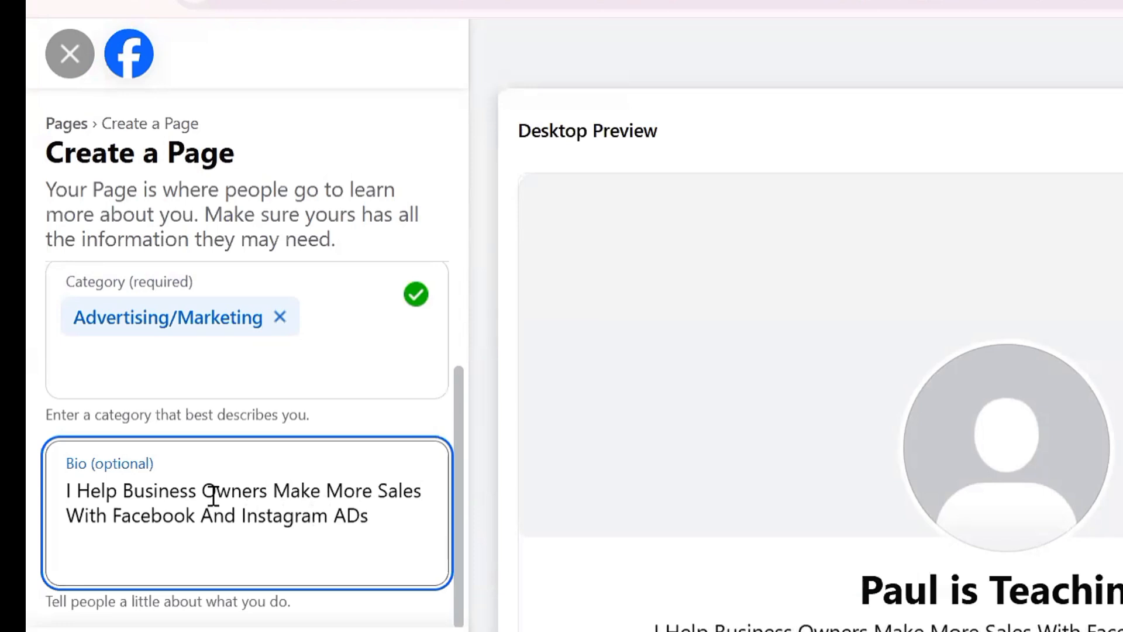
key(BackSpace)
key(BackSpace)
text(ds)
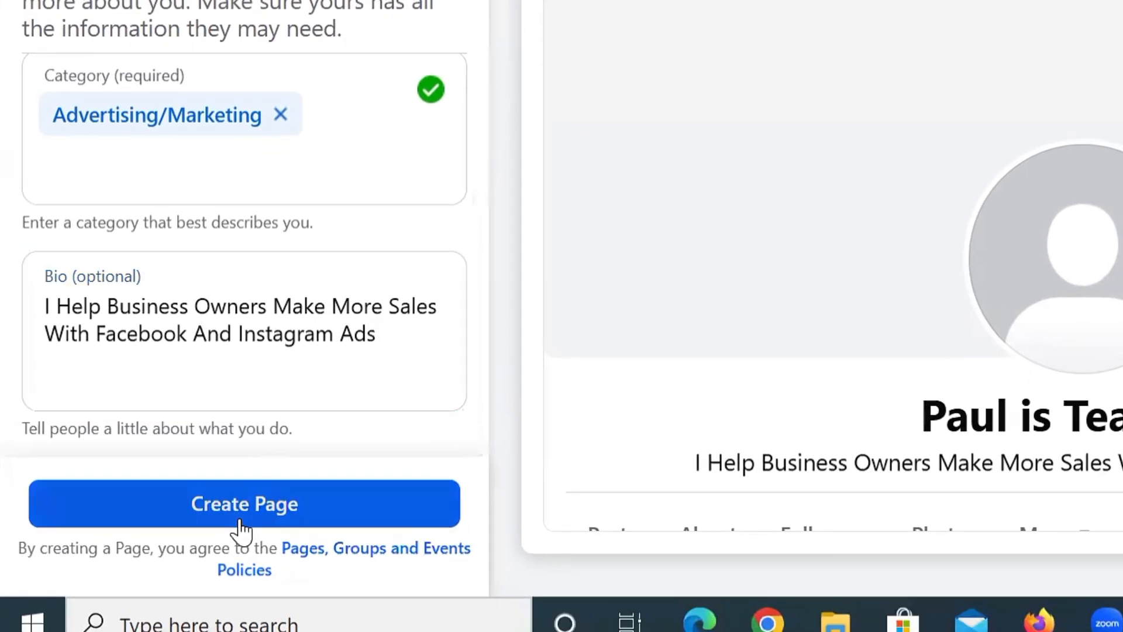
click(237, 588)
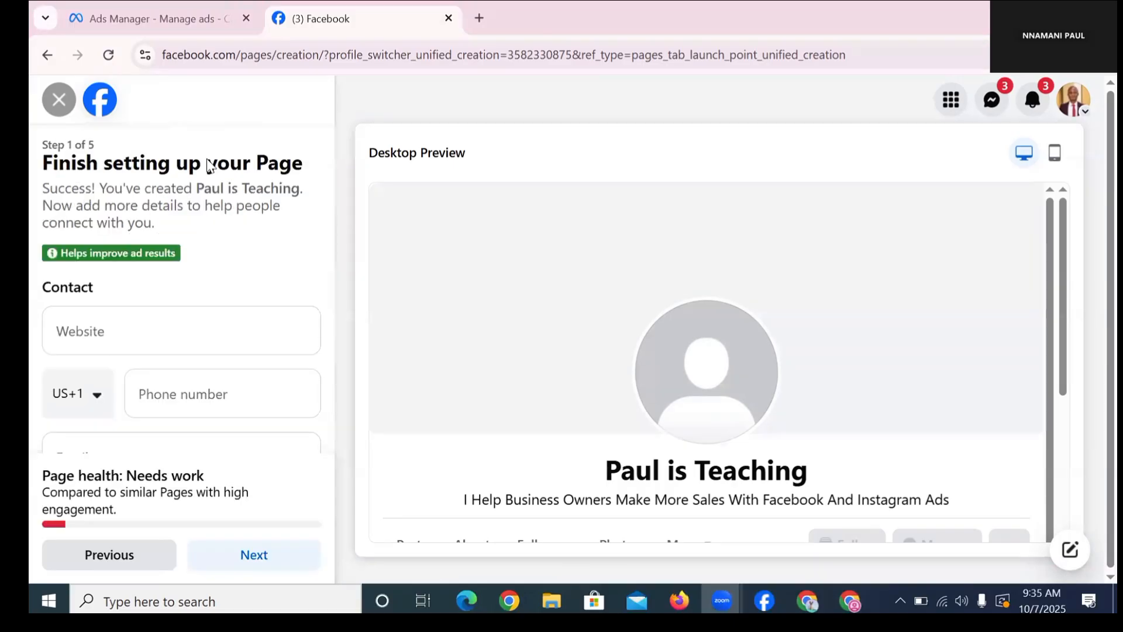
- Leave the remaining Page setup unfinished and open the newly created Page from the full list of home feed shortcuts
click(96, 104)
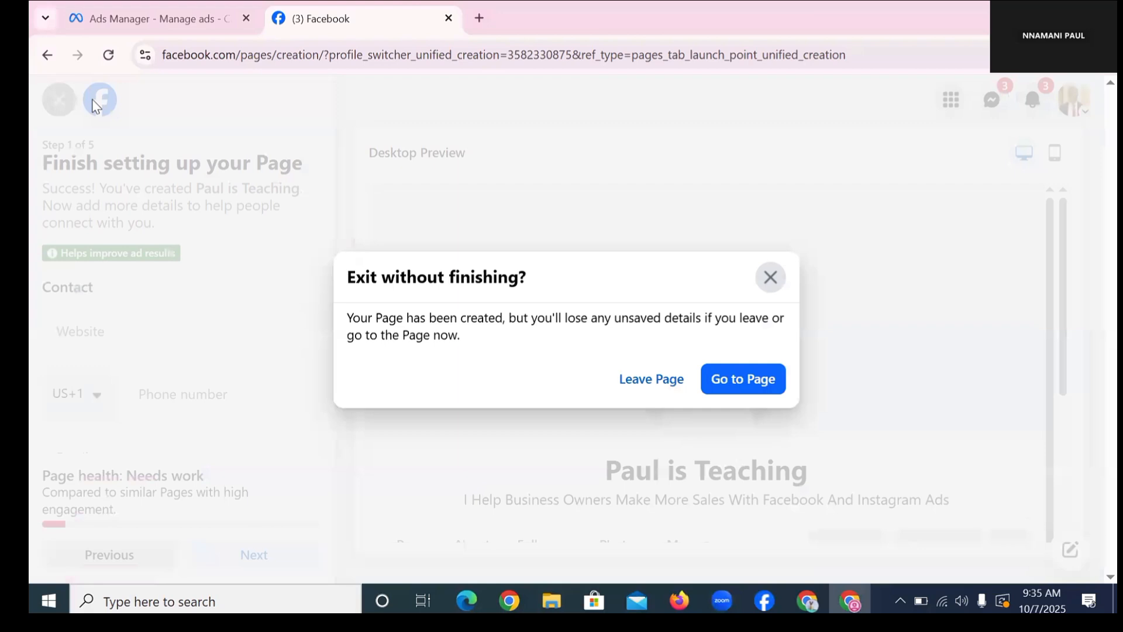
click(625, 388)
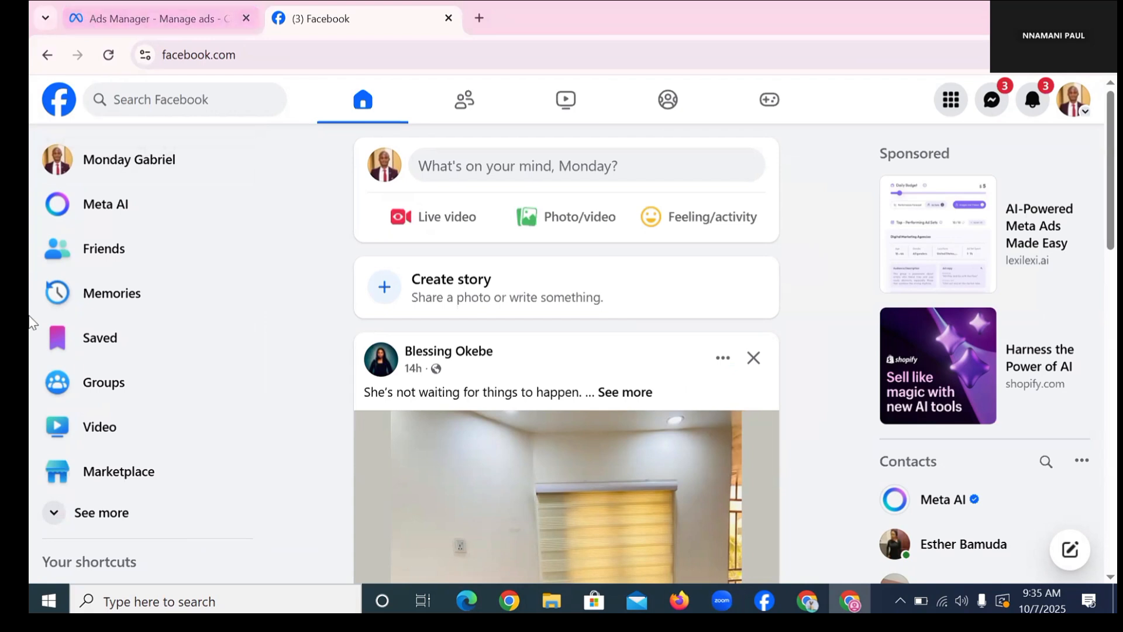
scroll(154, 548, down, 5)
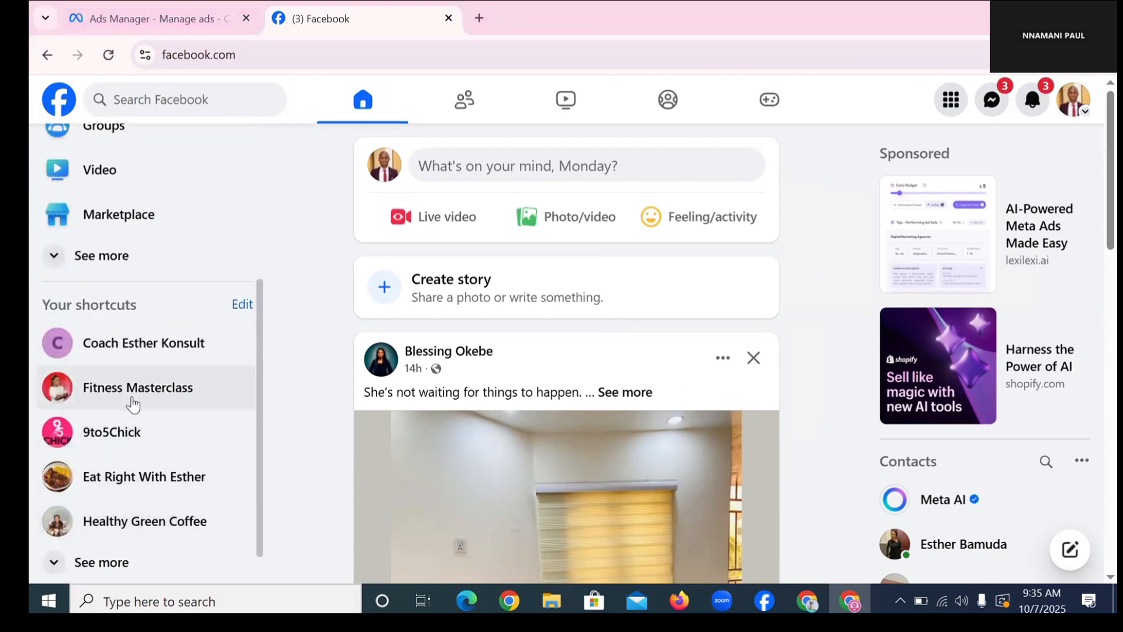
click(117, 515)
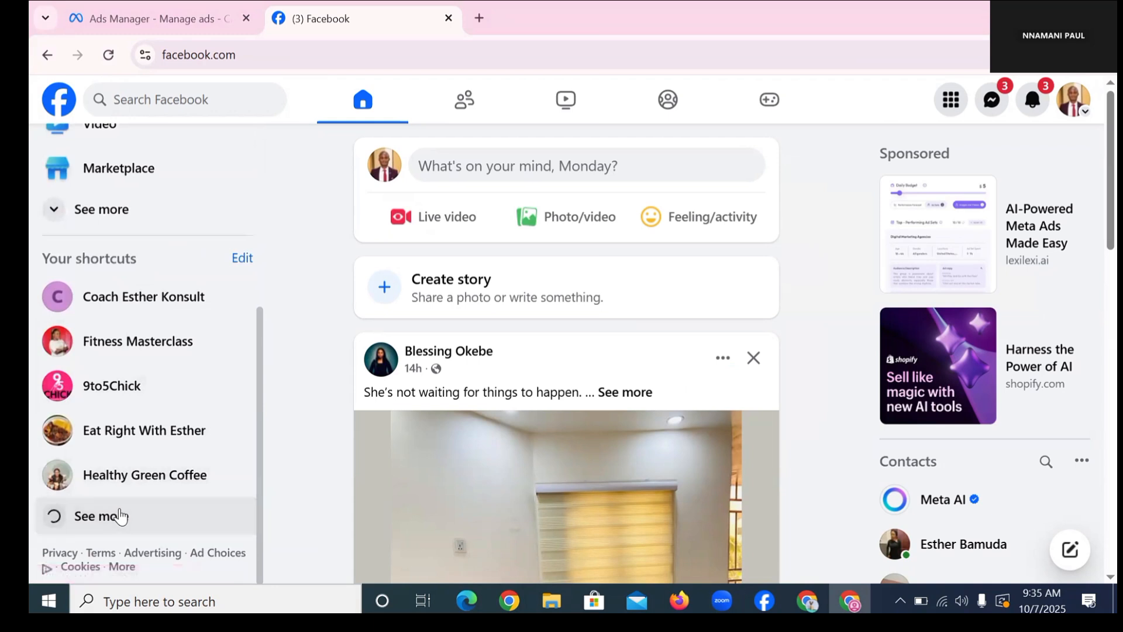
scroll(111, 354, down, 3)
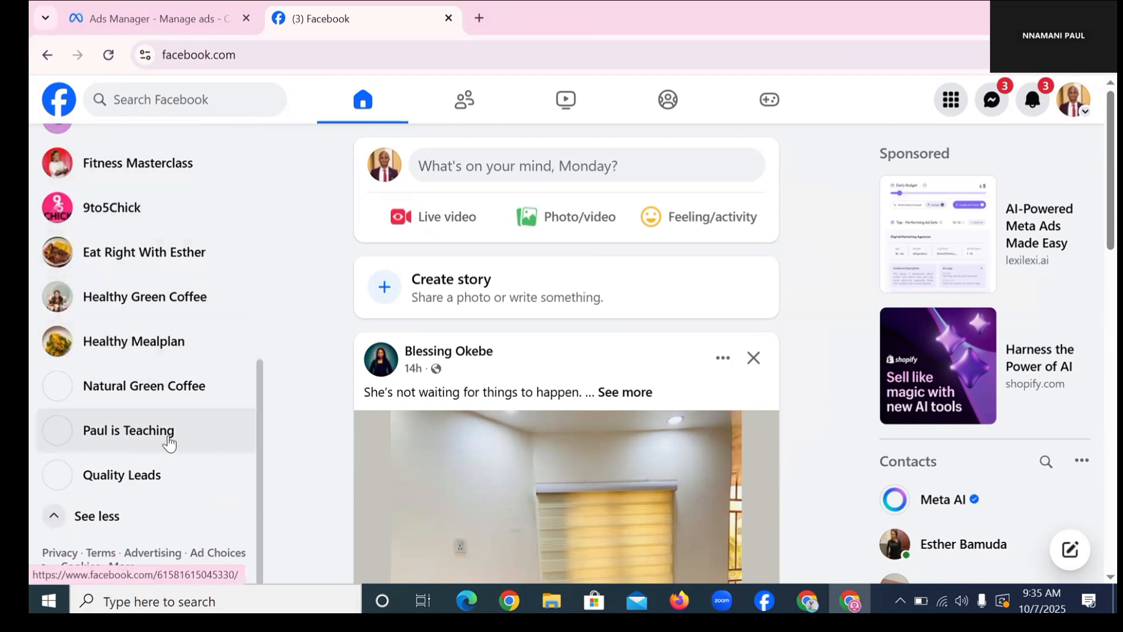
click(117, 433)
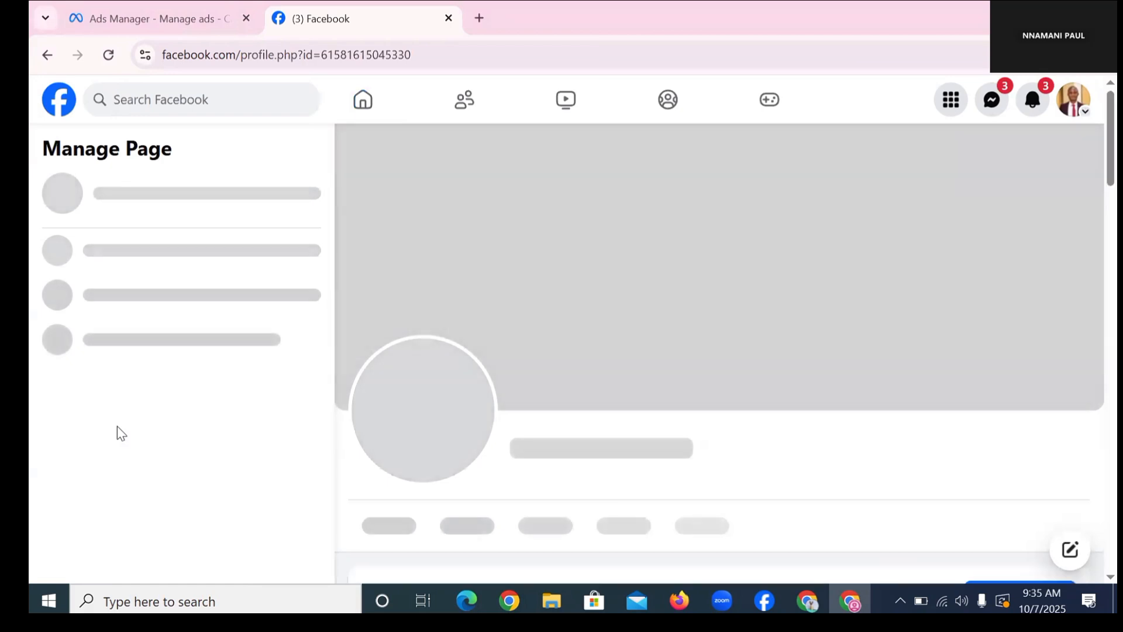
scroll(288, 335, down, 4)
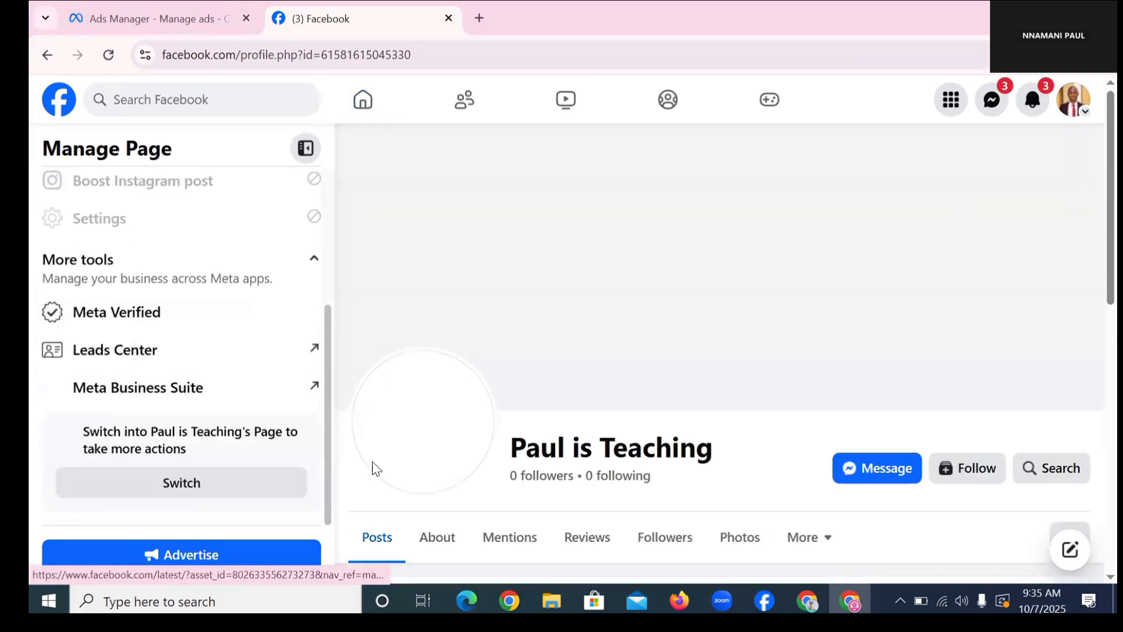
click(238, 496)
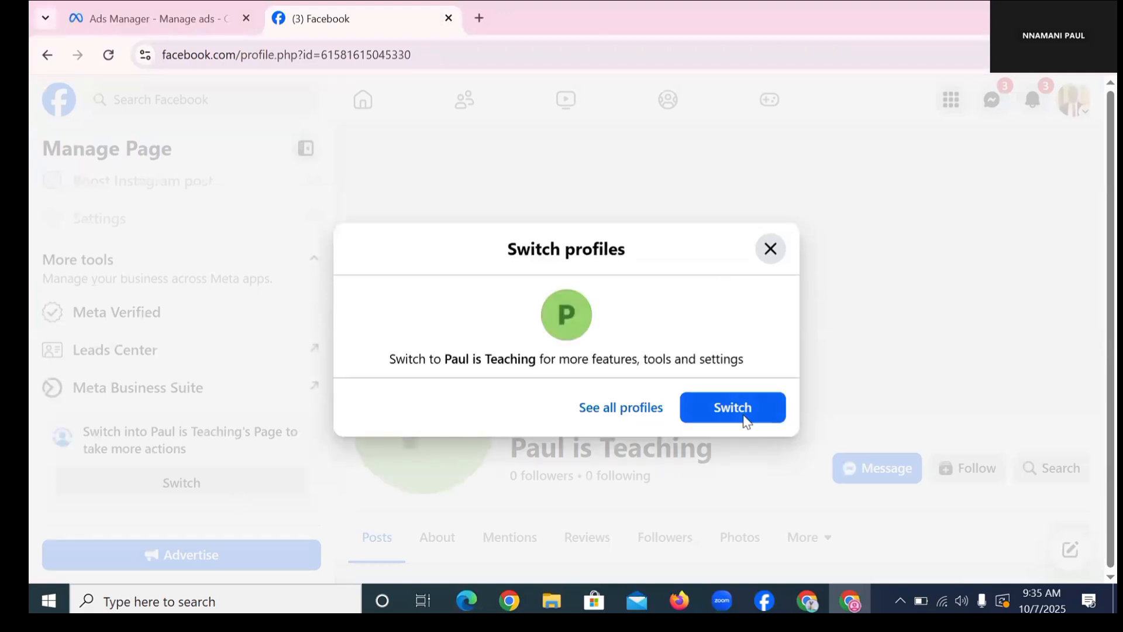
click(742, 414)
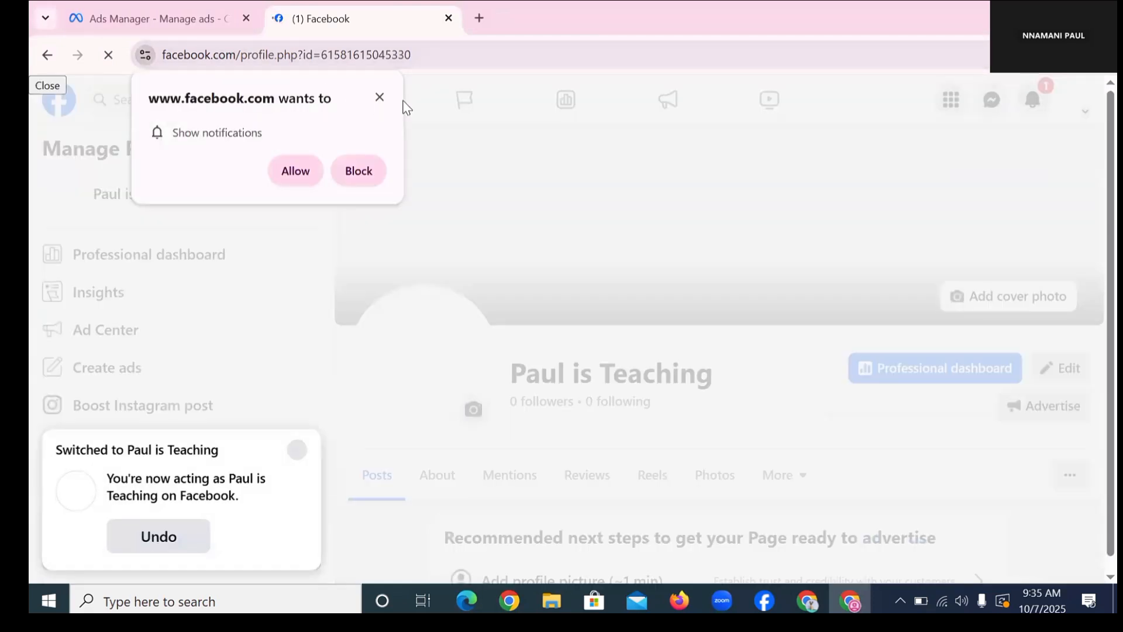
click(380, 97)
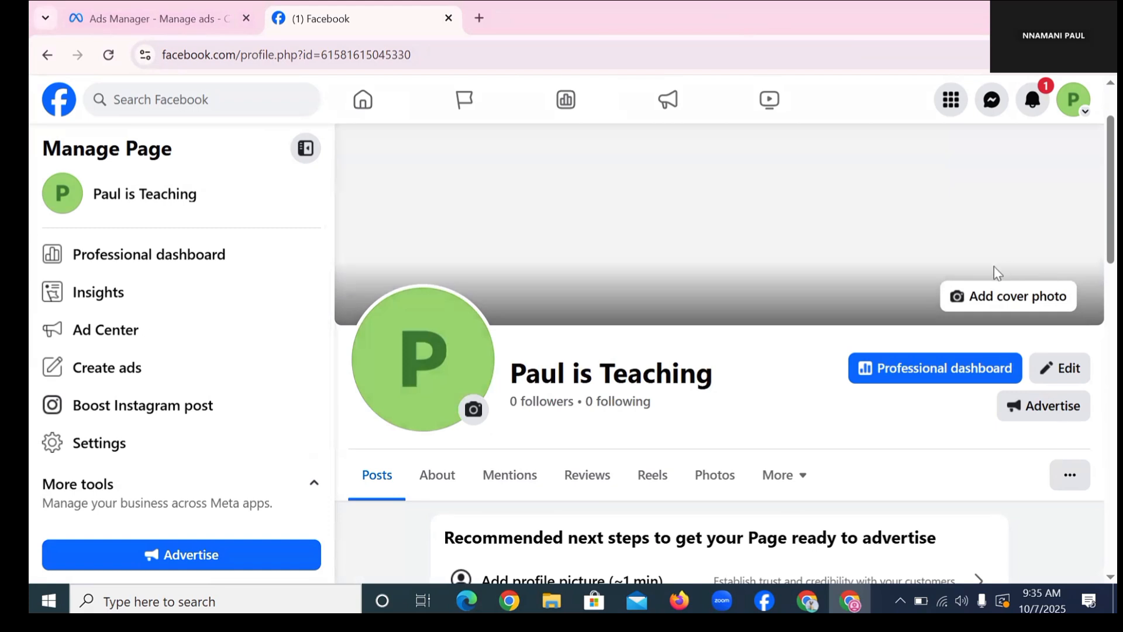
click(472, 410)
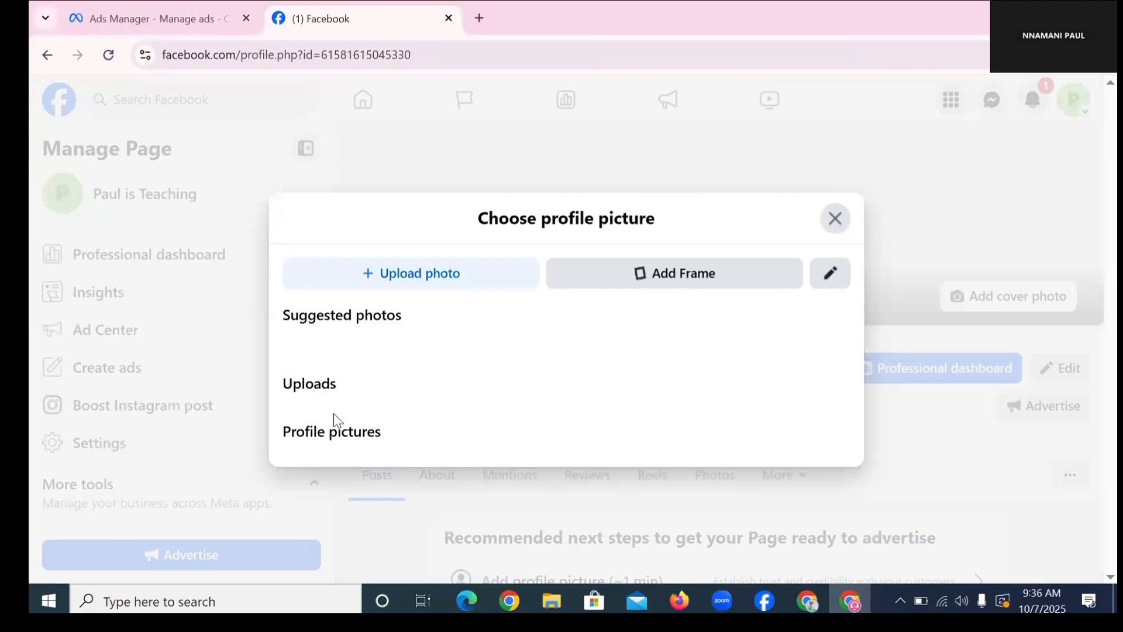
scroll(345, 419, down, 3)
scroll(740, 178, up, 3)
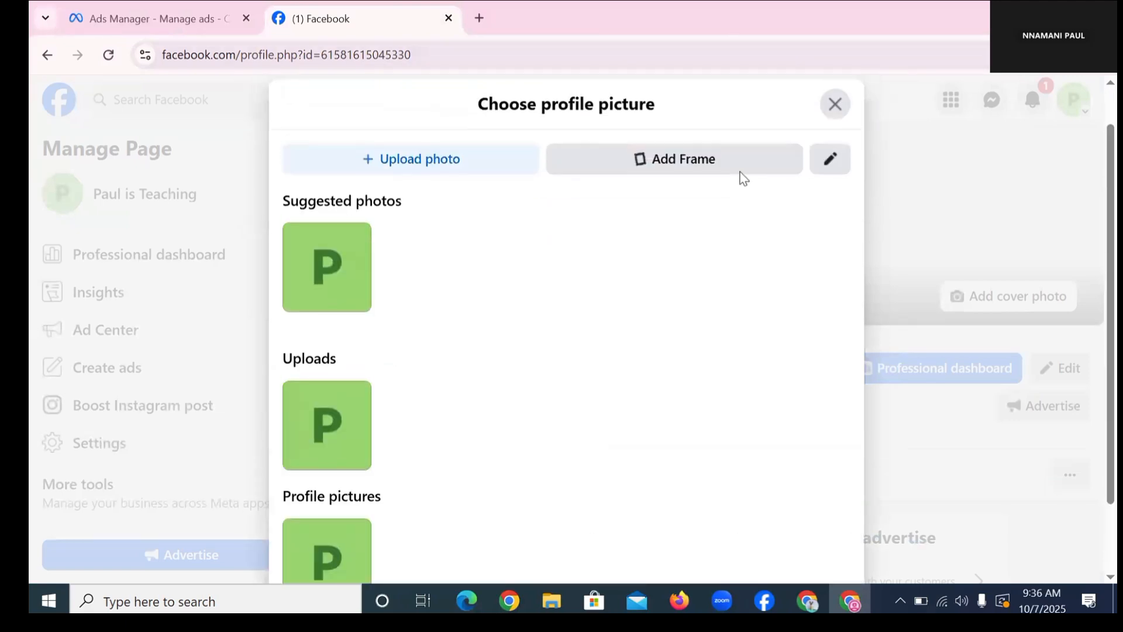
scroll(272, 359, down, 3)
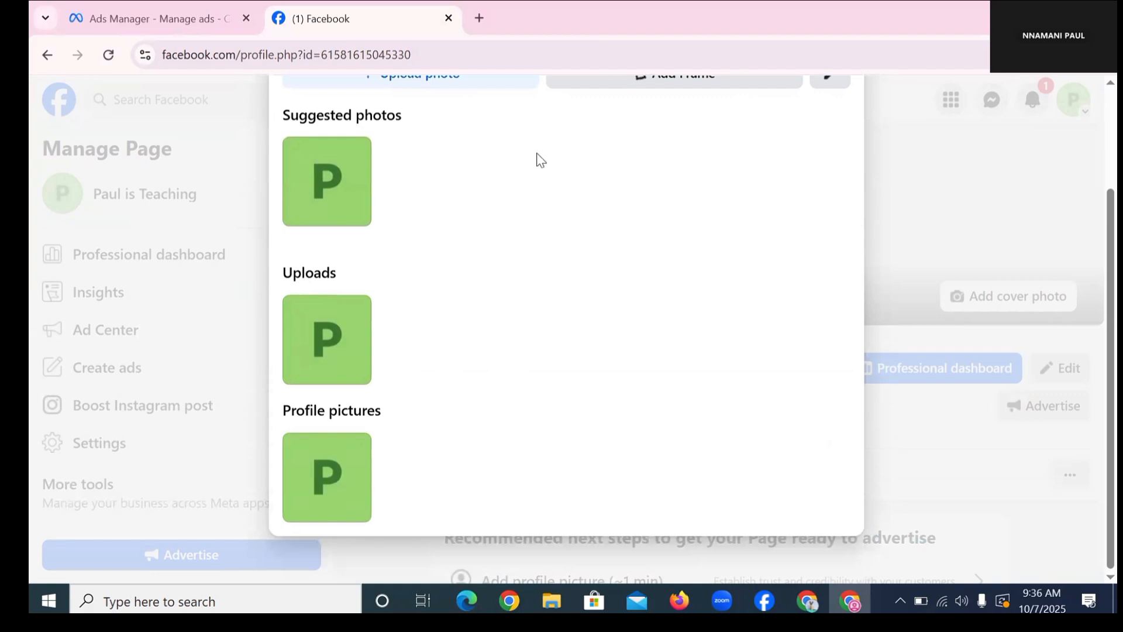
scroll(480, 181, up, 3)
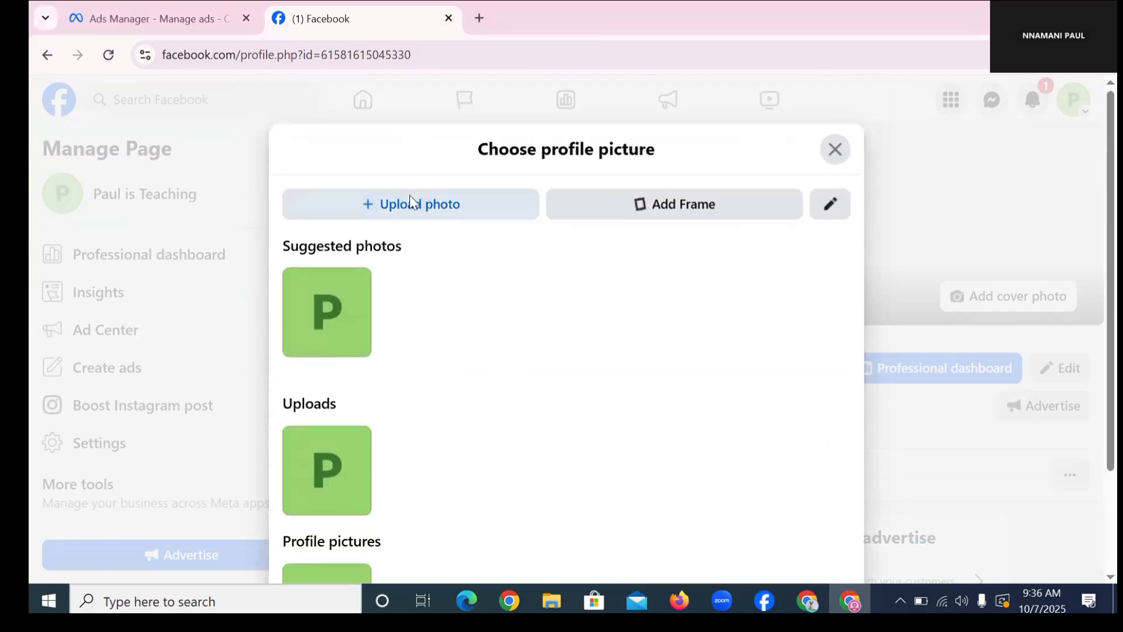
click(412, 203)
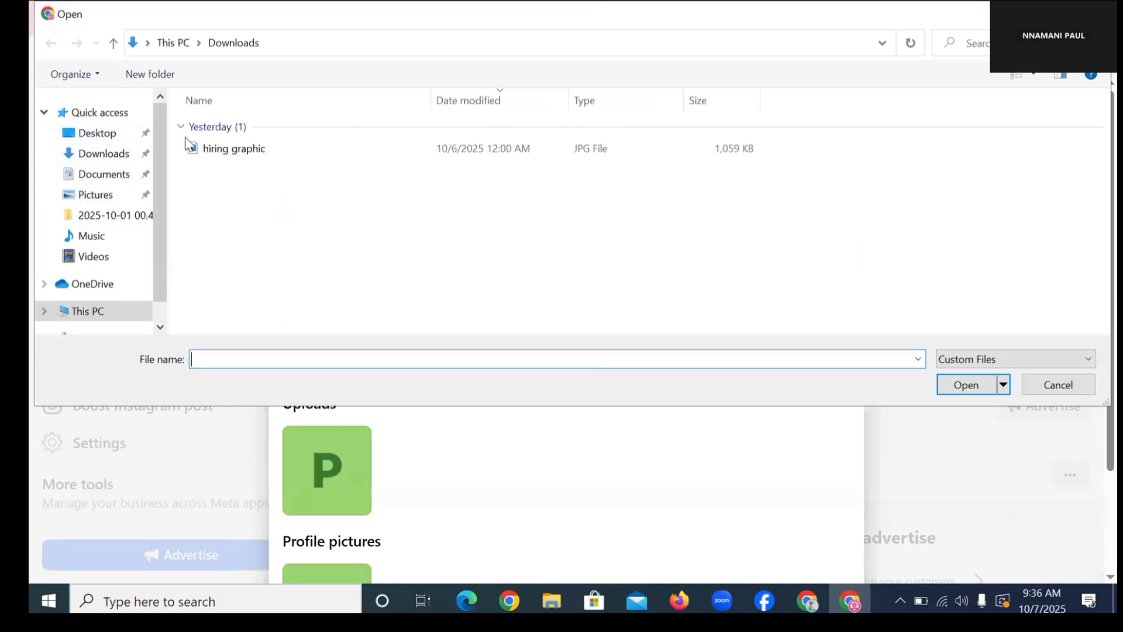
double_click(196, 150)
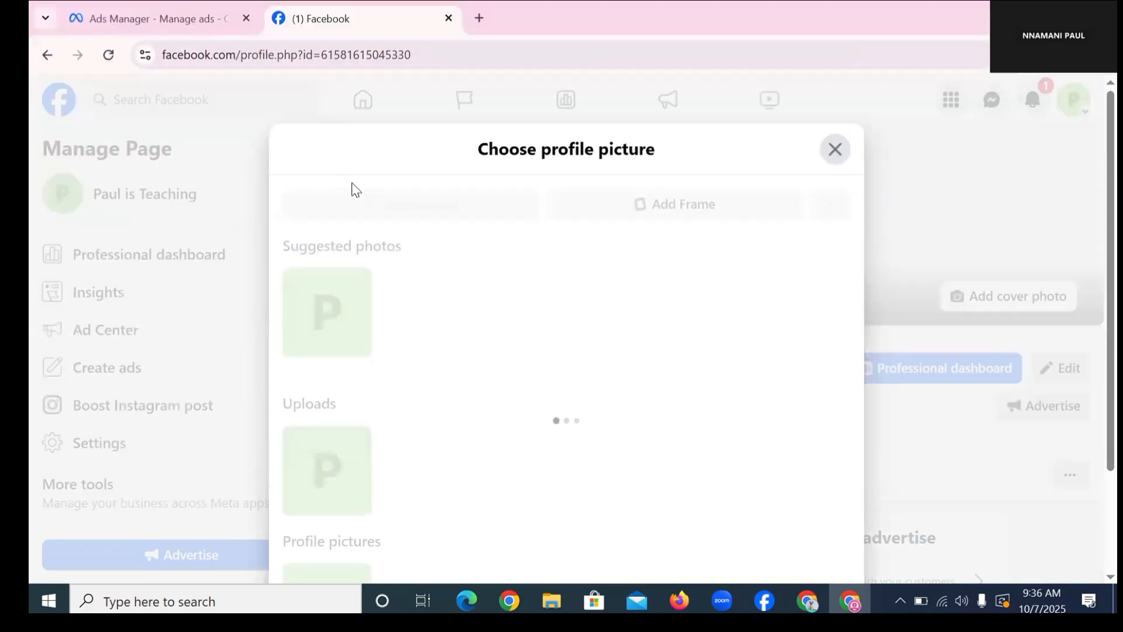
scroll(451, 152, down, 2)
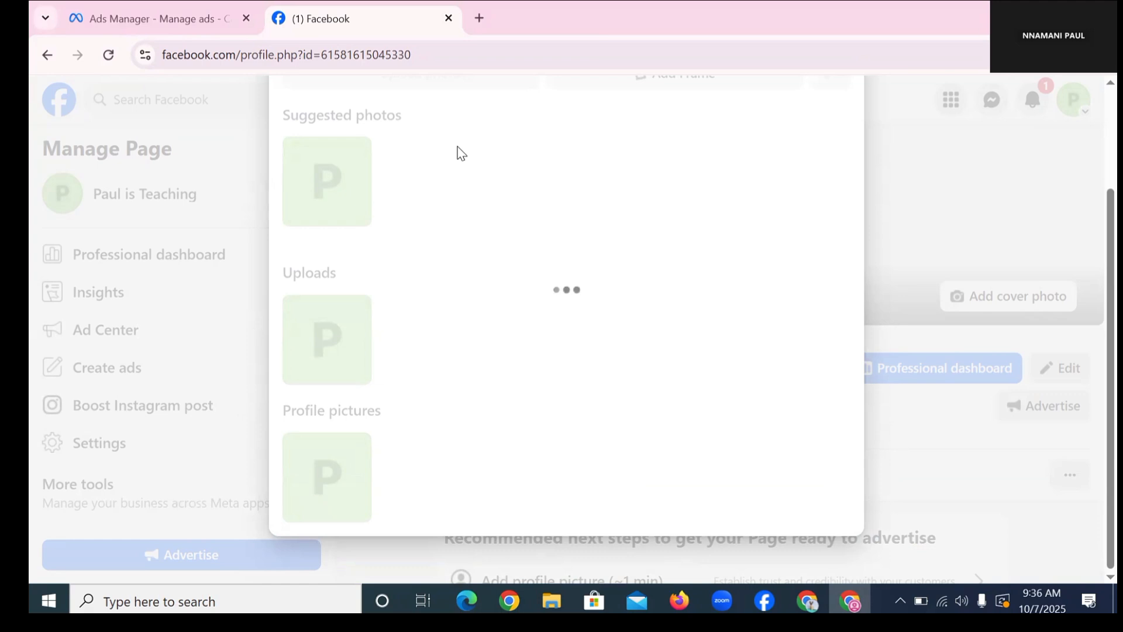
scroll(459, 149, up, 2)
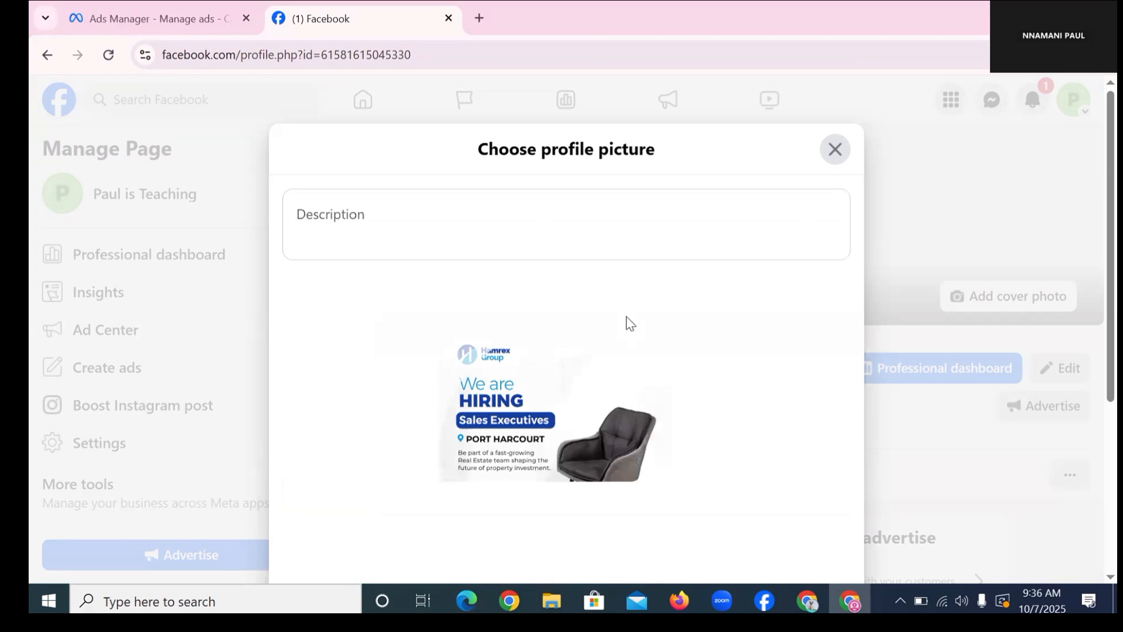
scroll(766, 398, down, 5)
click(805, 529)
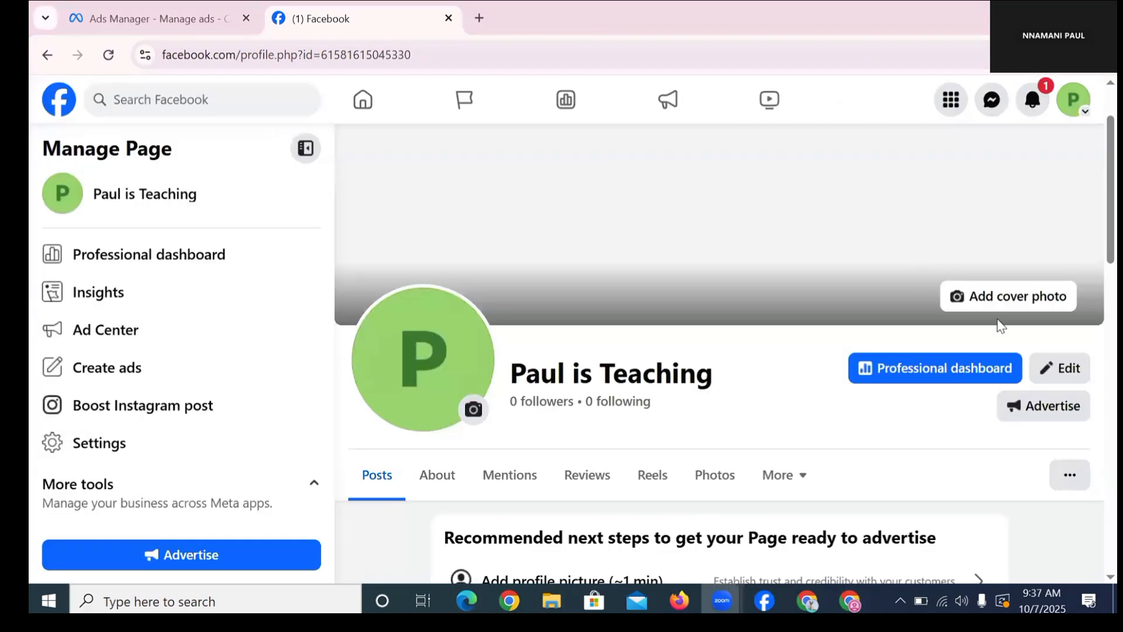
- Upload "hiring graphic" from Downloads as the cover photo, repositioned to show the chair and the Earnings & Benefits text, and save it
click(988, 381)
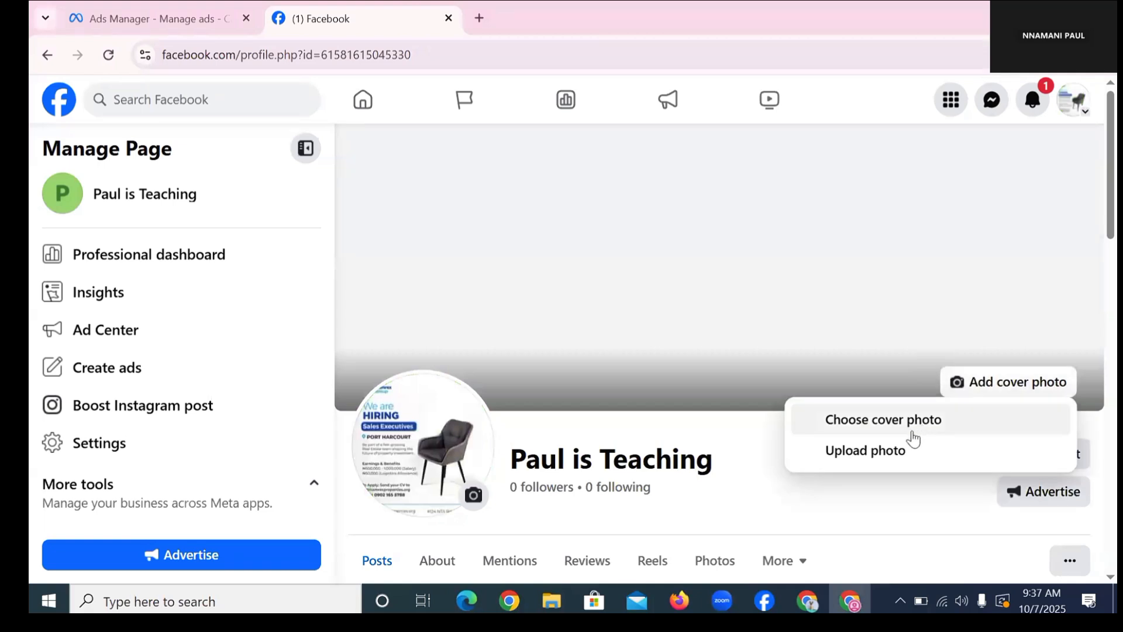
click(893, 451)
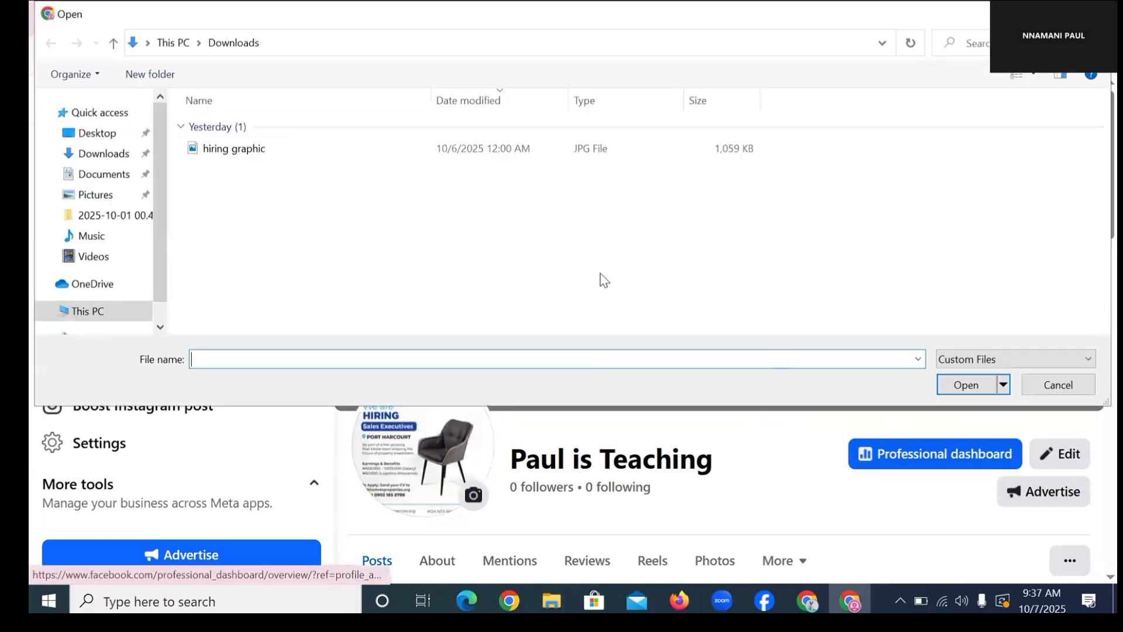
double_click(202, 153)
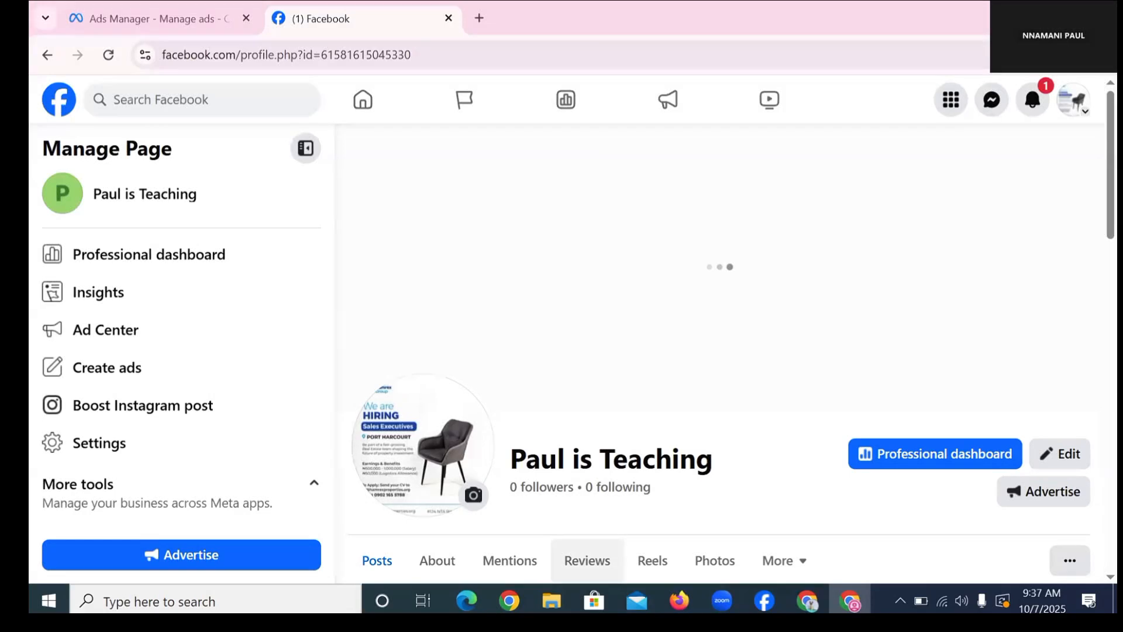
drag(763, 369, 842, 153)
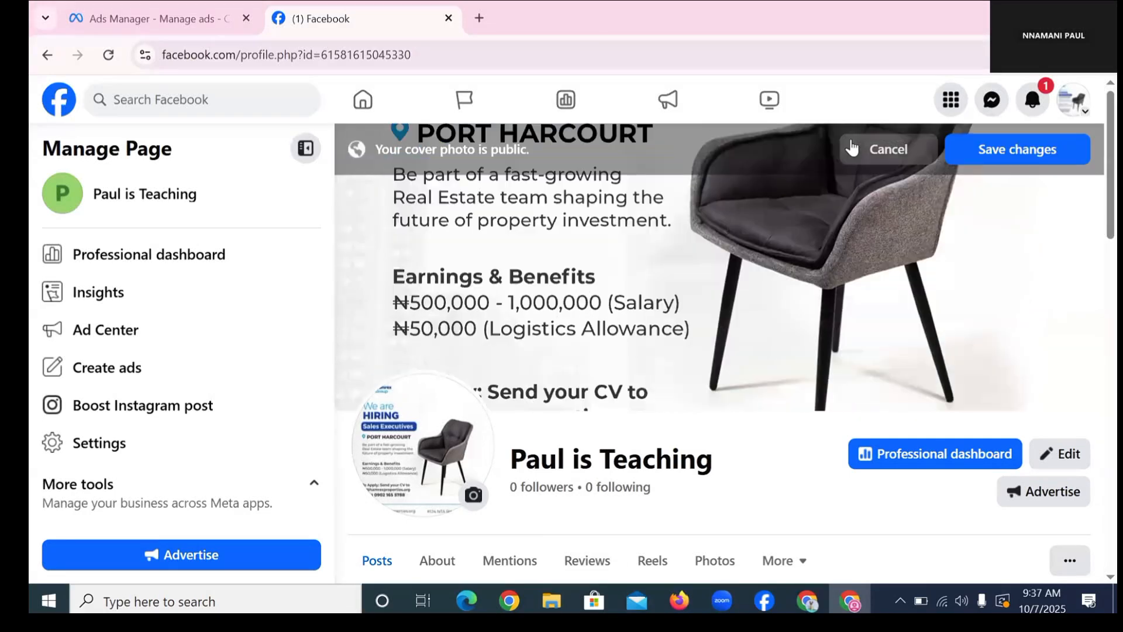
drag(903, 352, 950, 244)
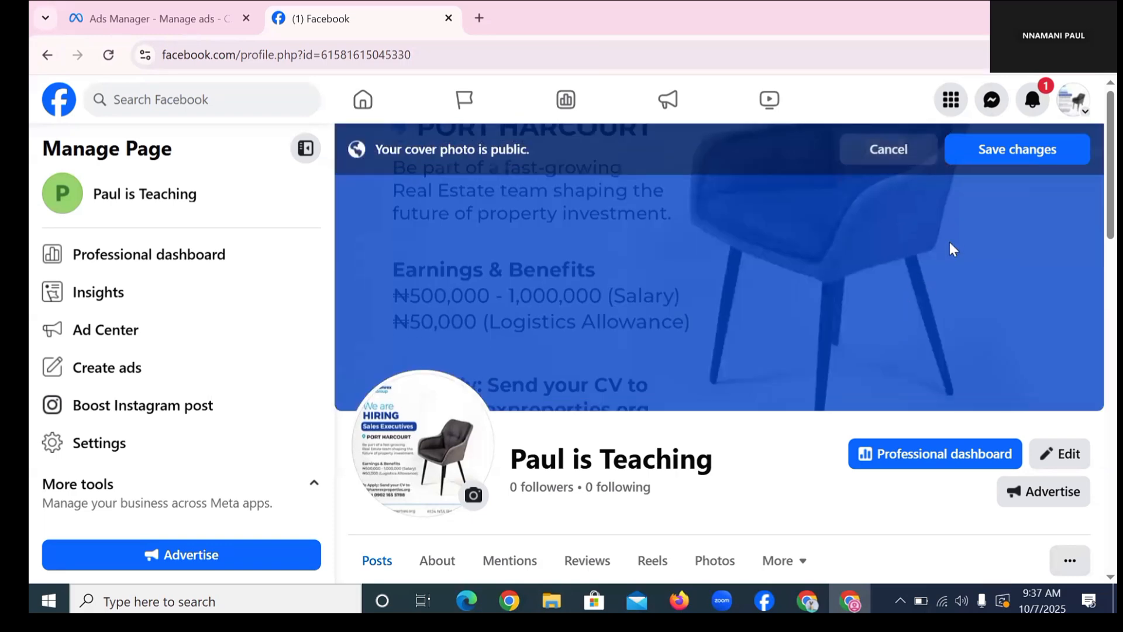
click(1005, 153)
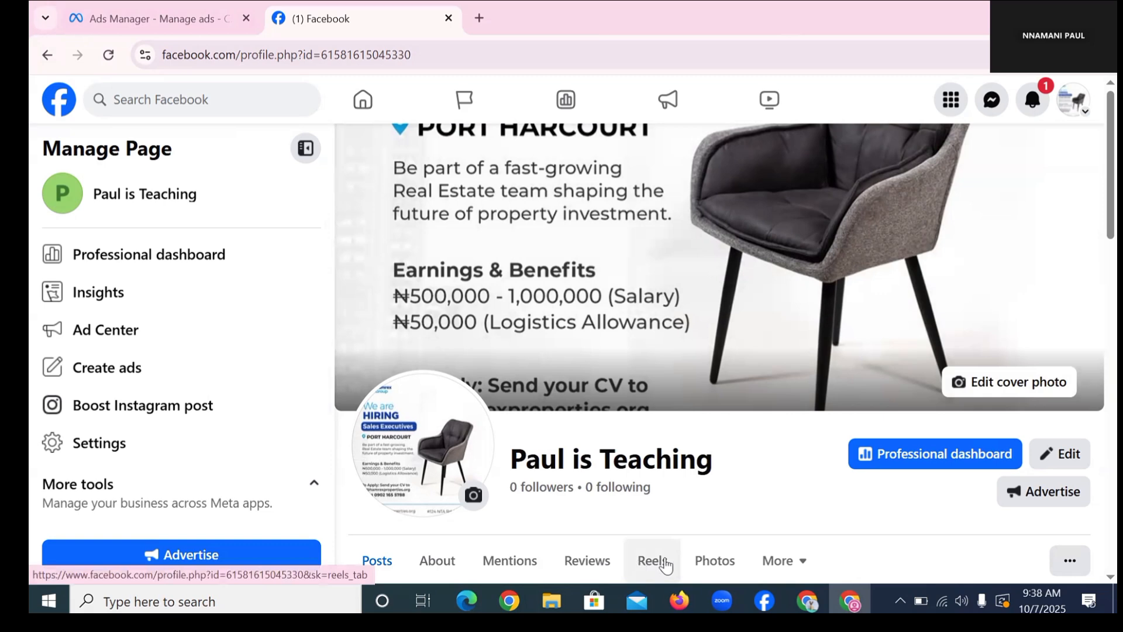
- Open ad creation for the Page
click(665, 564)
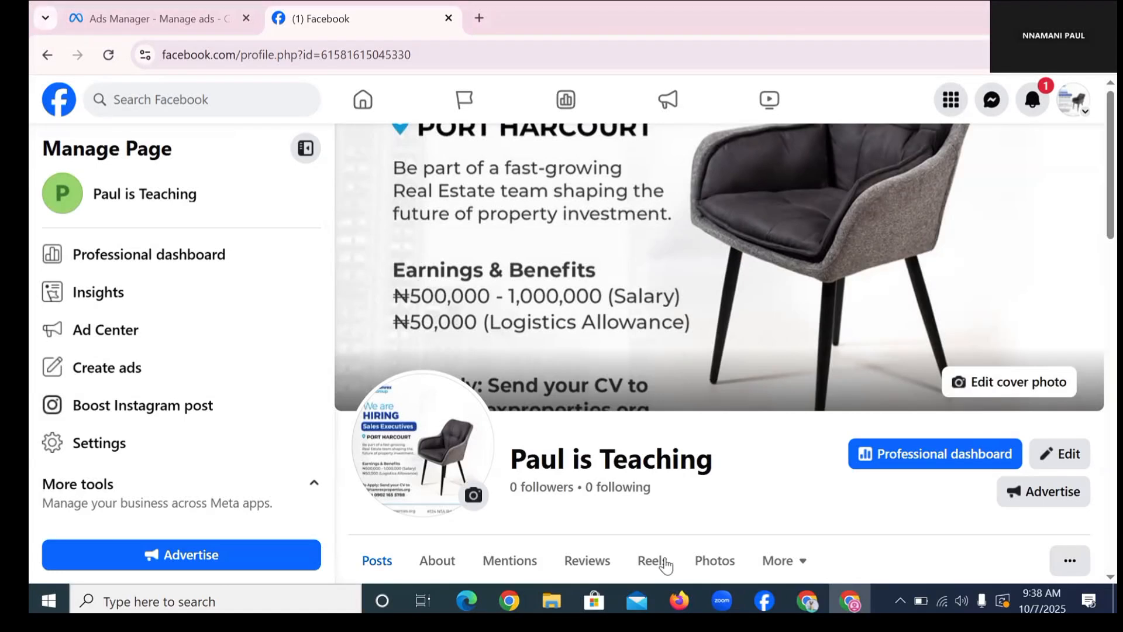
click(304, 370)
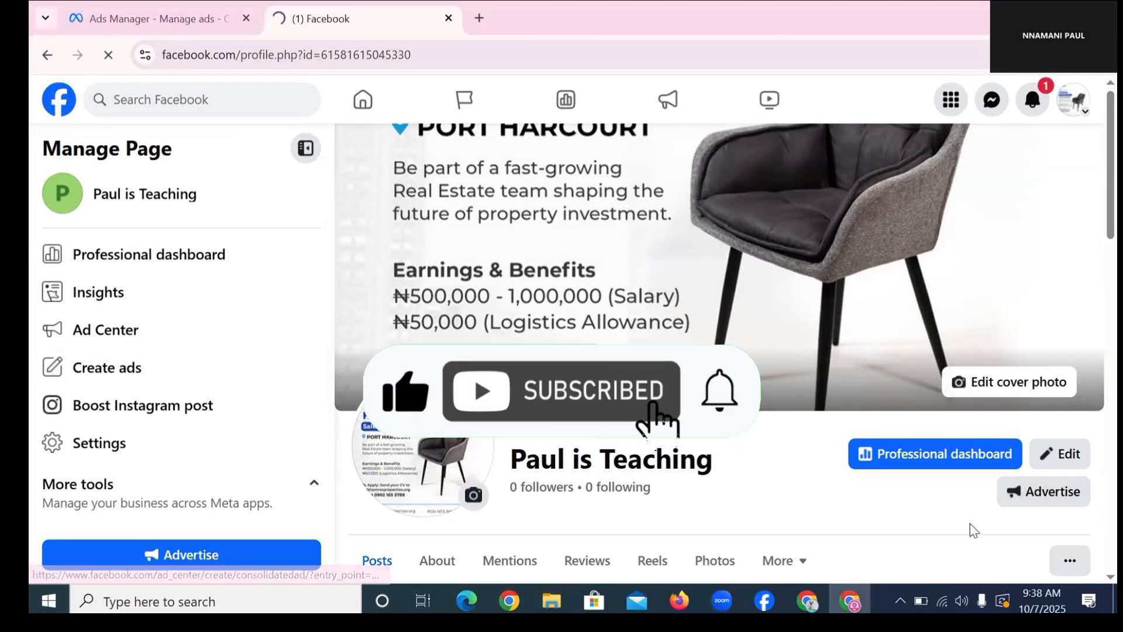